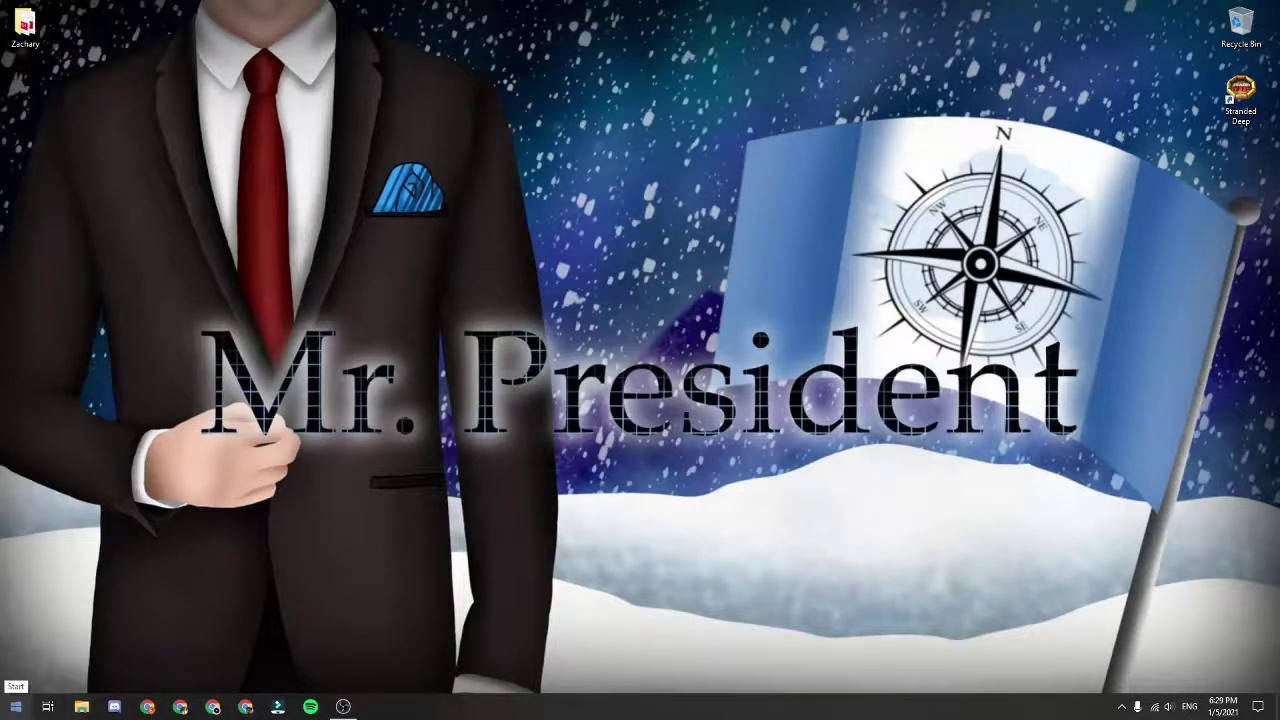
pyautogui.rightClick(15, 706)
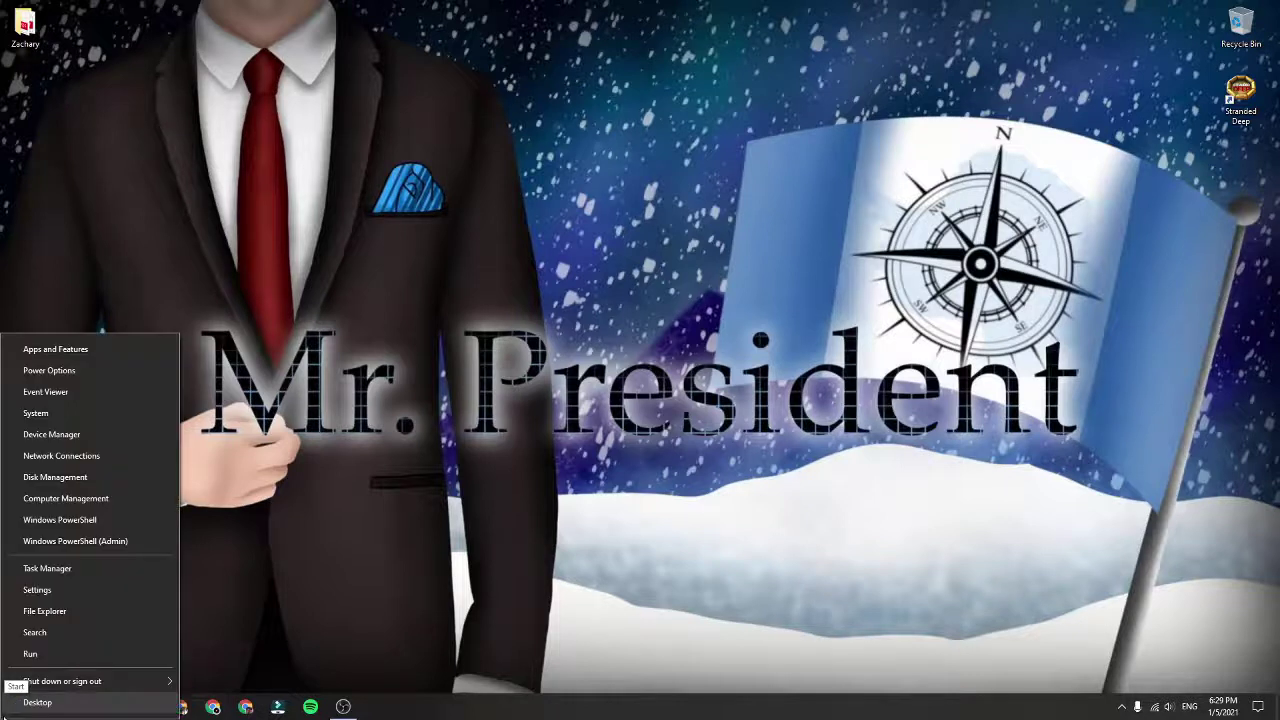
pyautogui.click(847, 593)
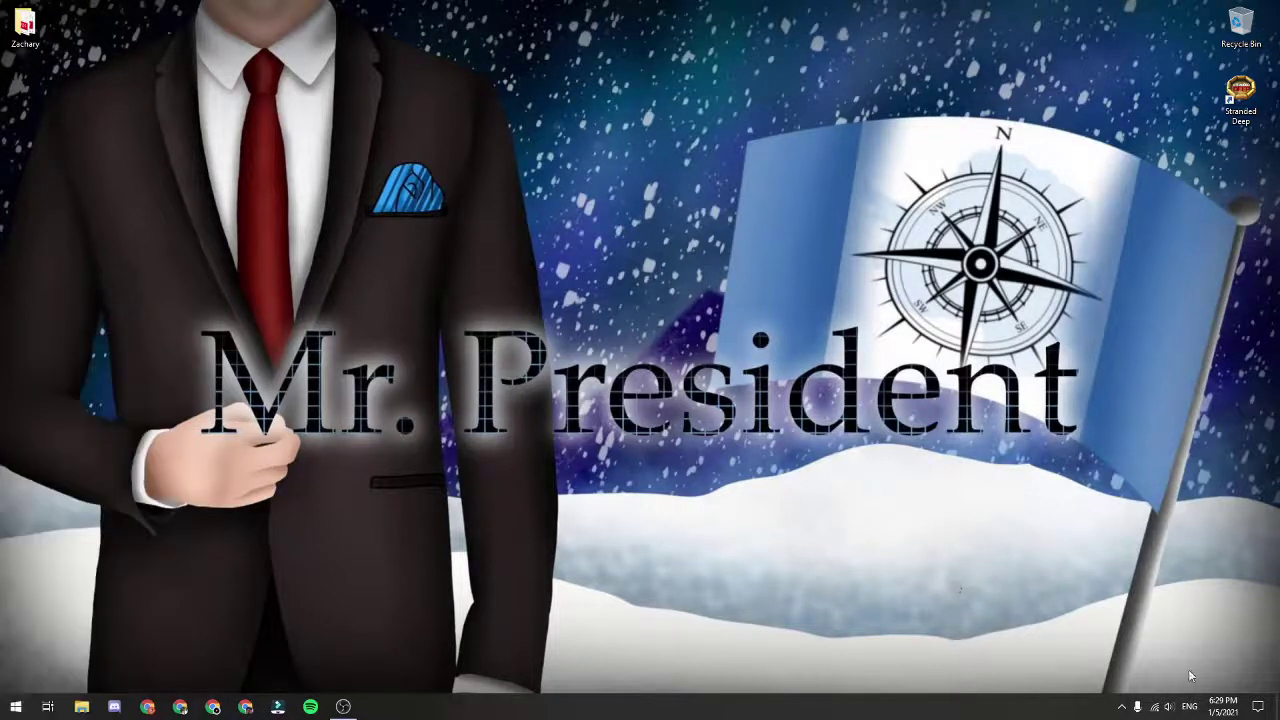
pyautogui.click(1121, 706)
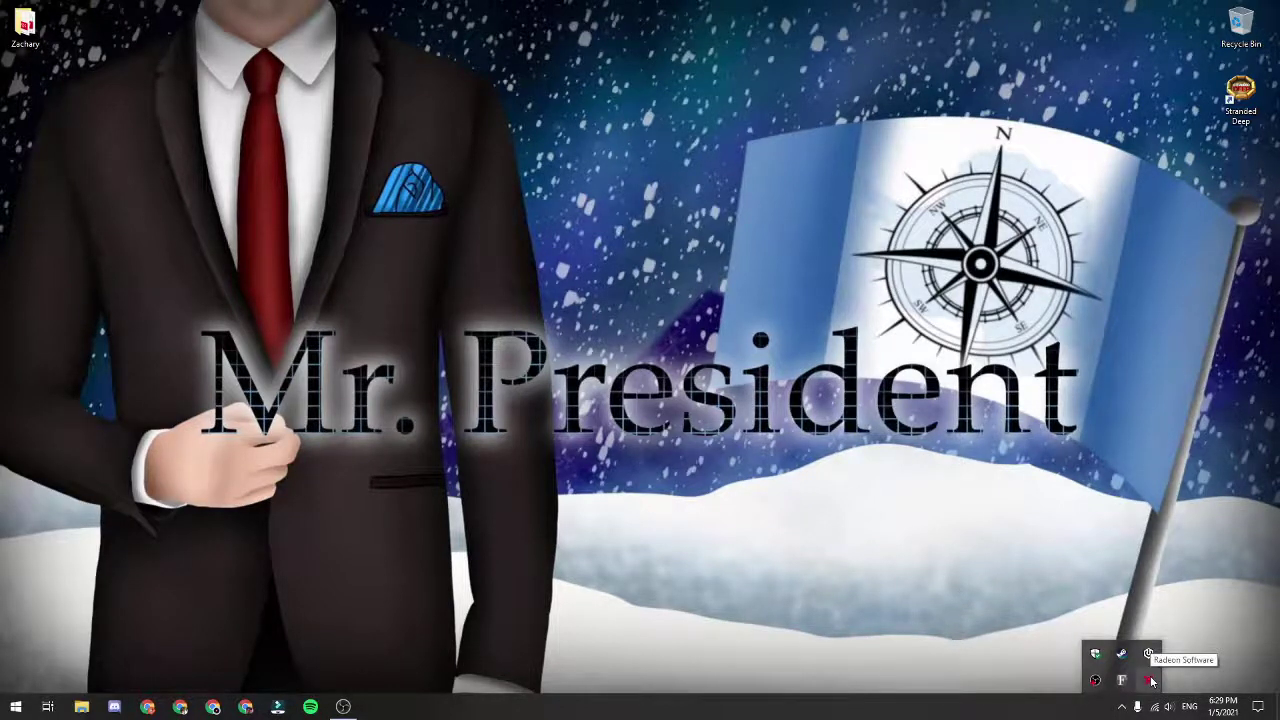
pyautogui.rightClick(1152, 681)
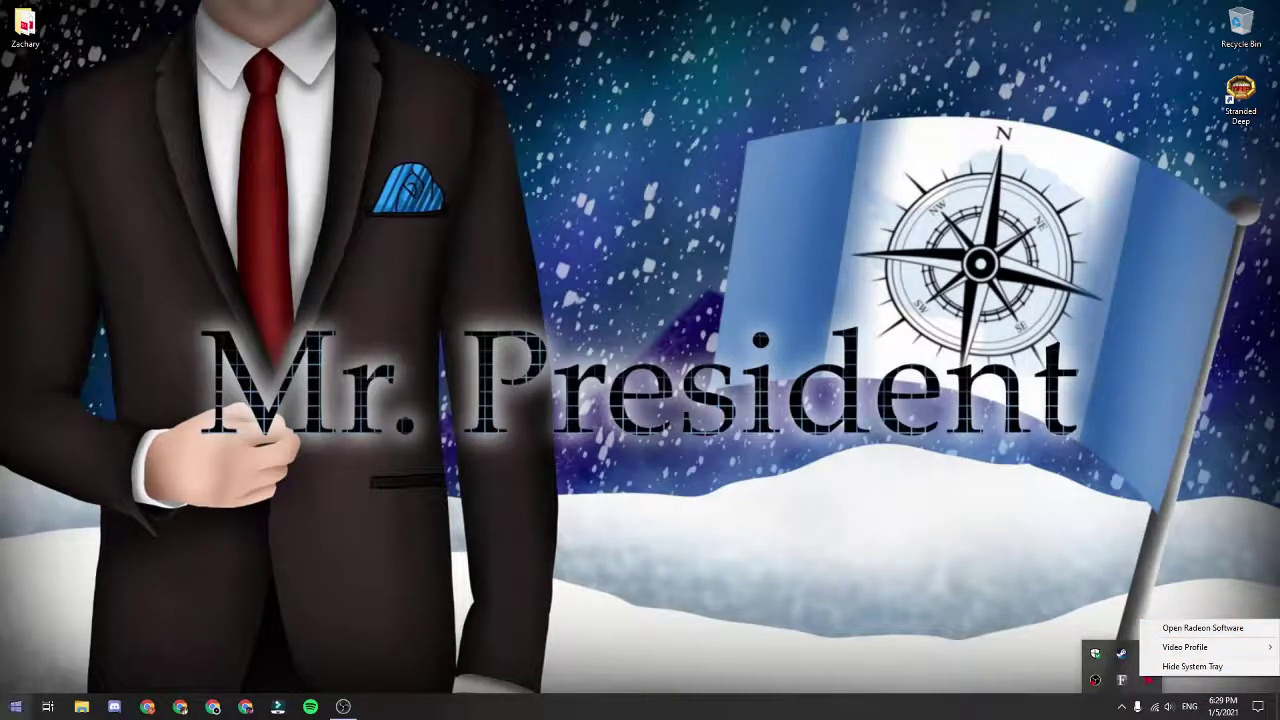
# Search Windows for "AMD" and open AMD Radeon Software.
pyautogui.rightClick(22, 700)
pyautogui.click(49, 632)
pyautogui.write('AMD')
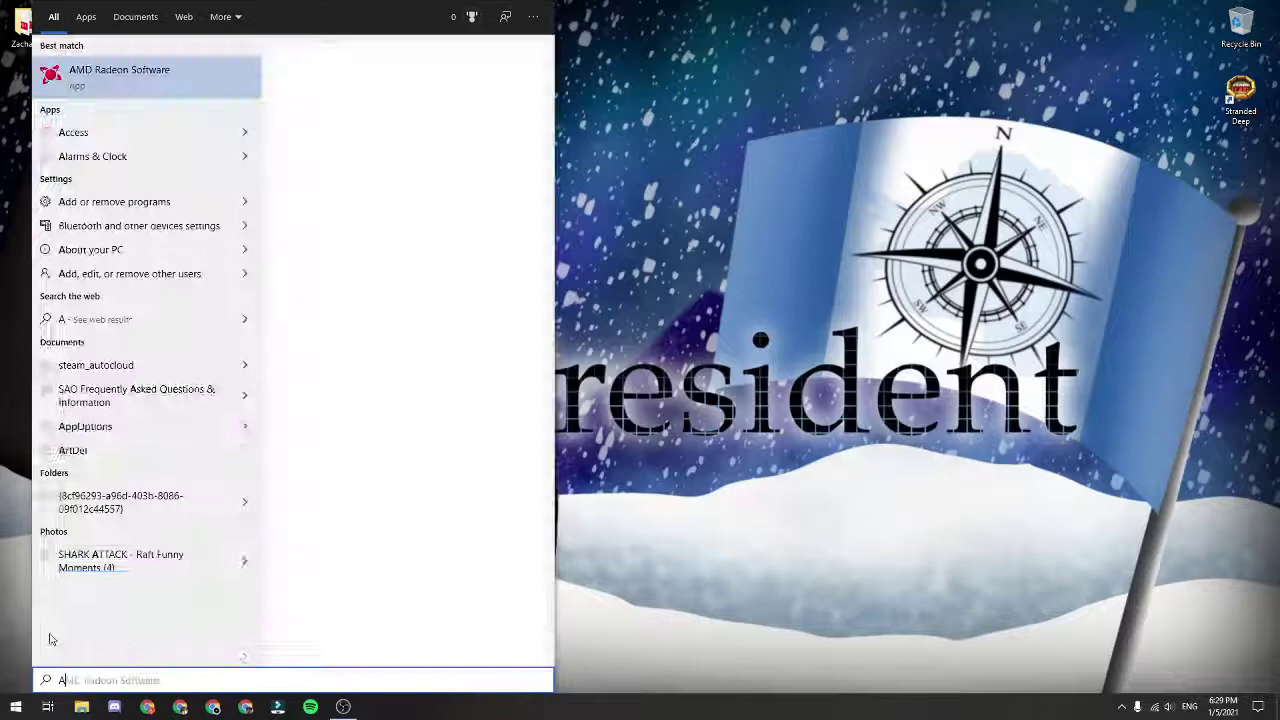
pyautogui.click(123, 86)
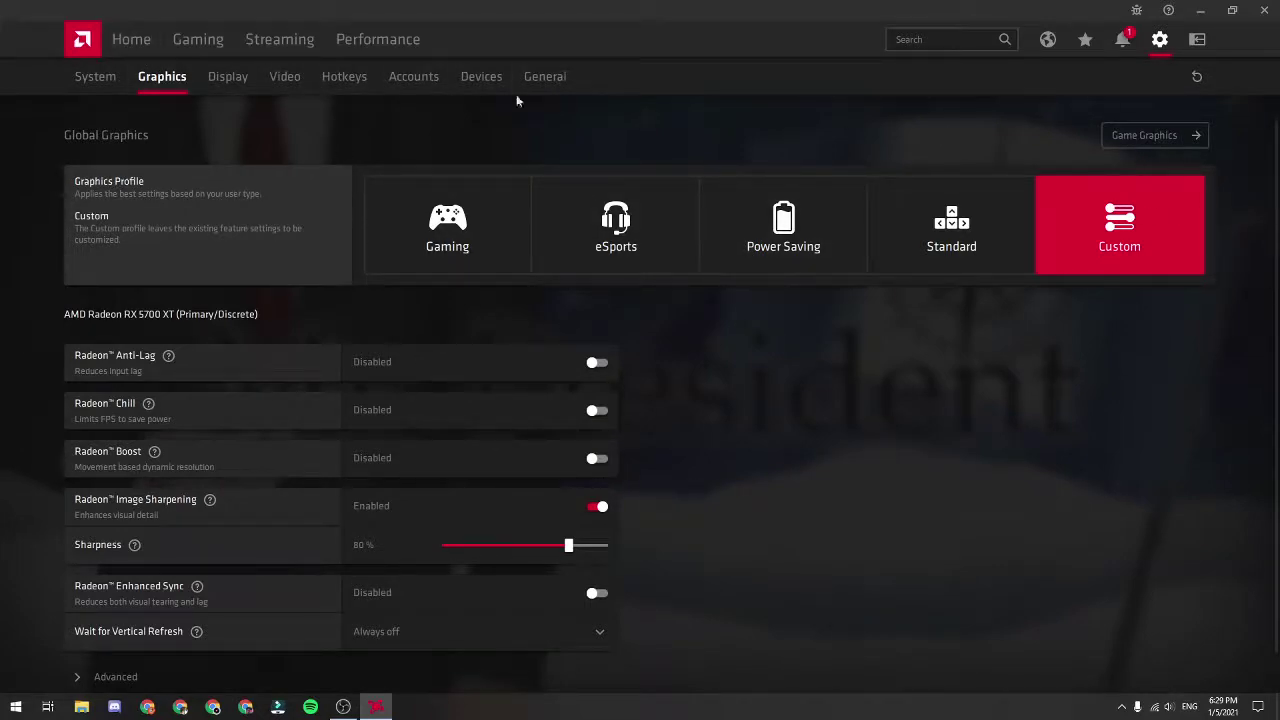
# Examine the global graphics settings of the Custom profile, including Image Sharpening, Wait for Vertical Refresh and the expanded advanced options.
pyautogui.click(130, 44)
pyautogui.scroll(-1, 1000, 256)
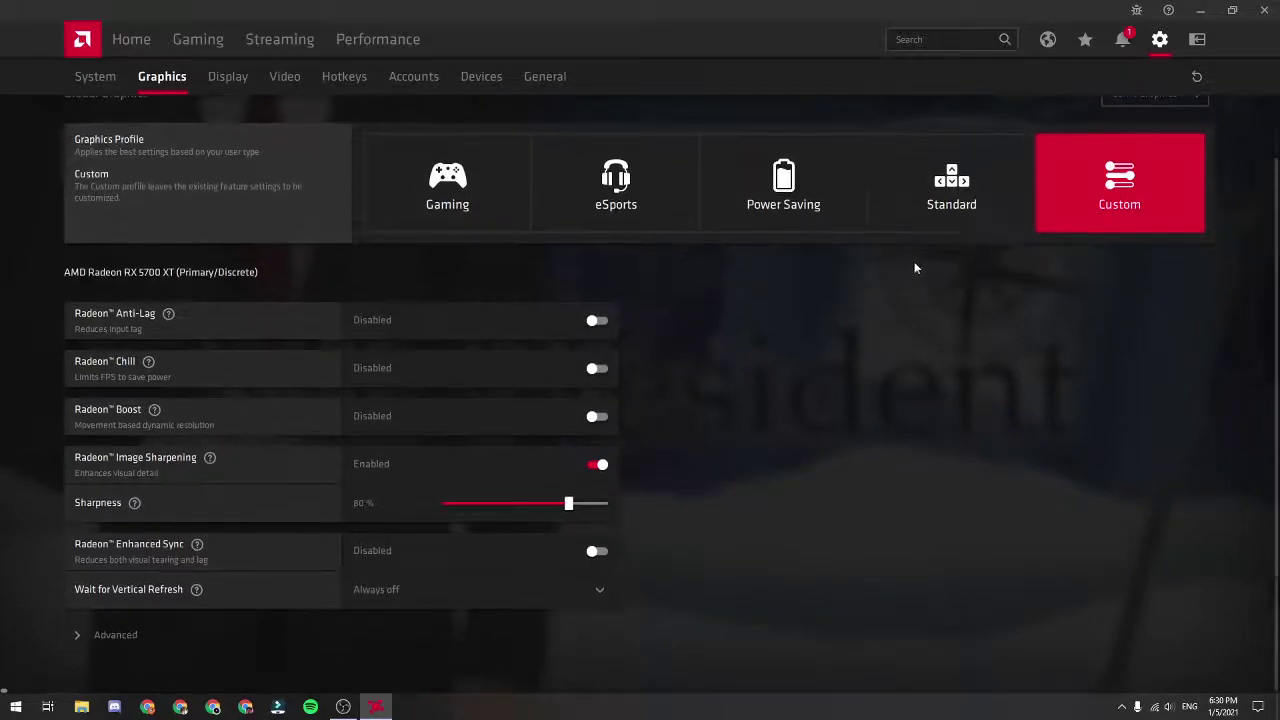
pyautogui.click(97, 637)
pyautogui.scroll(-5, 40, 580)
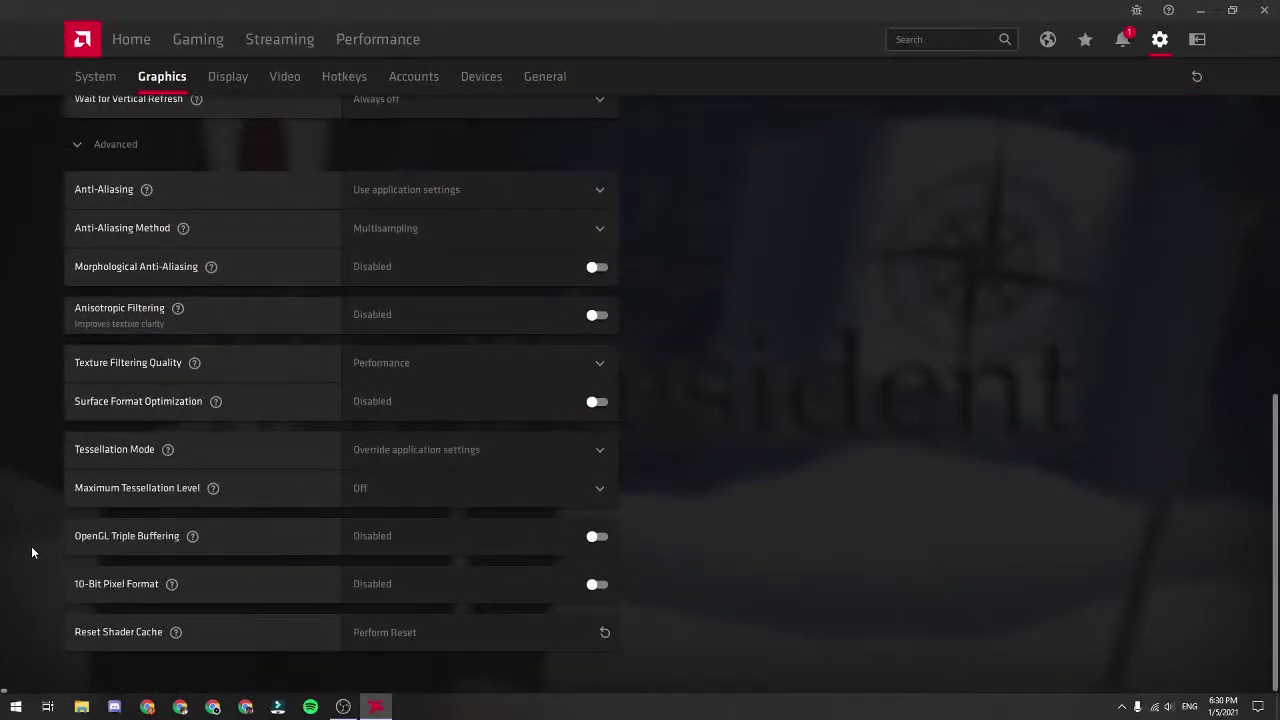
pyautogui.scroll(6, 30, 545)
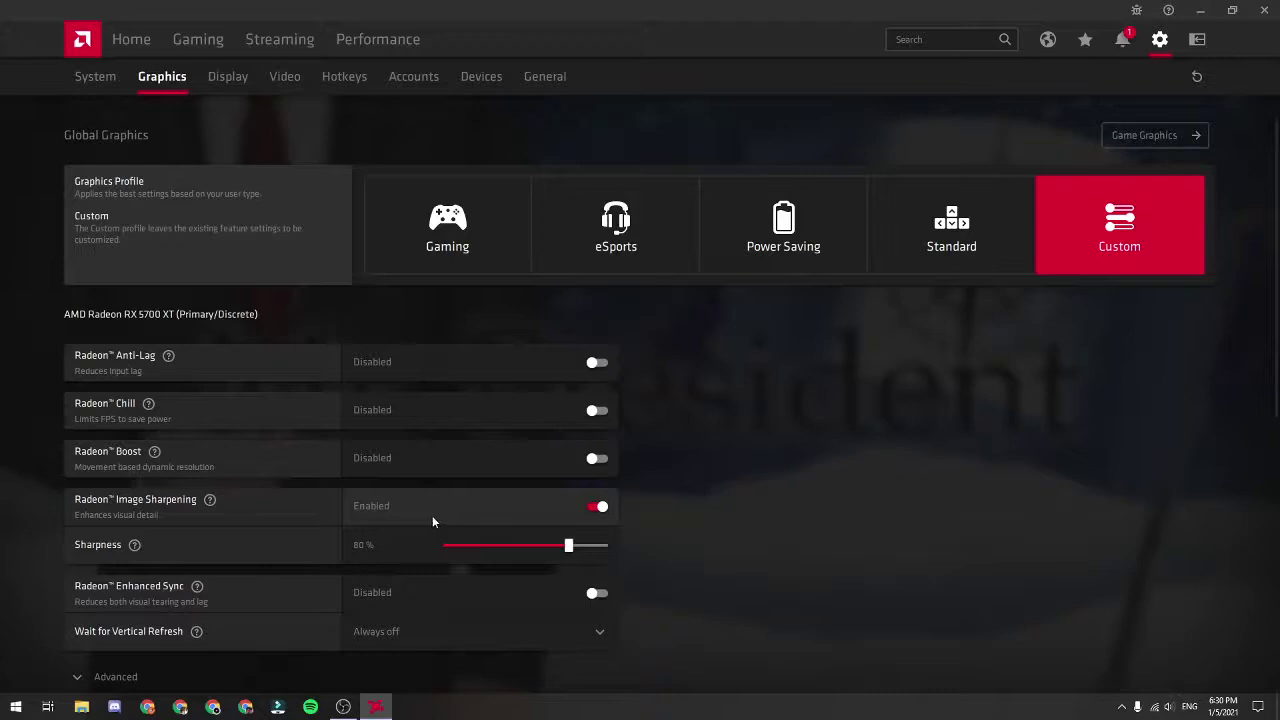
pyautogui.scroll(-3, 790, 515)
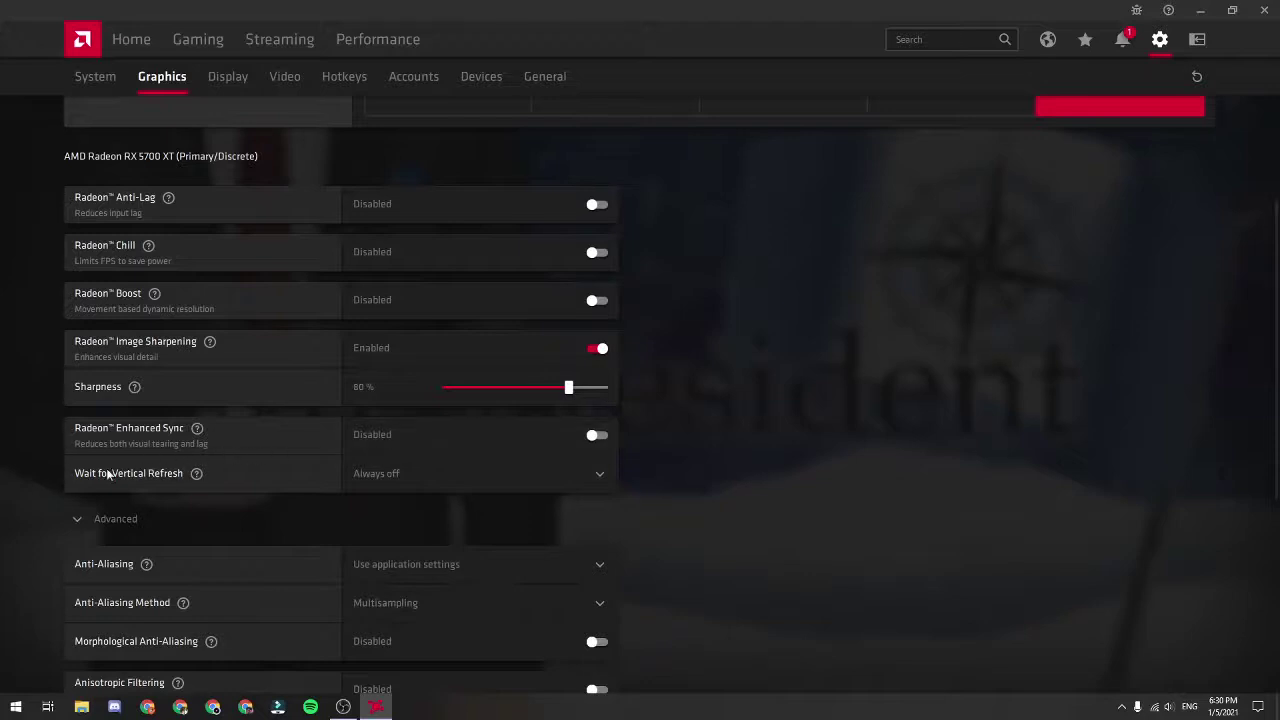
pyautogui.scroll(-3, 435, 468)
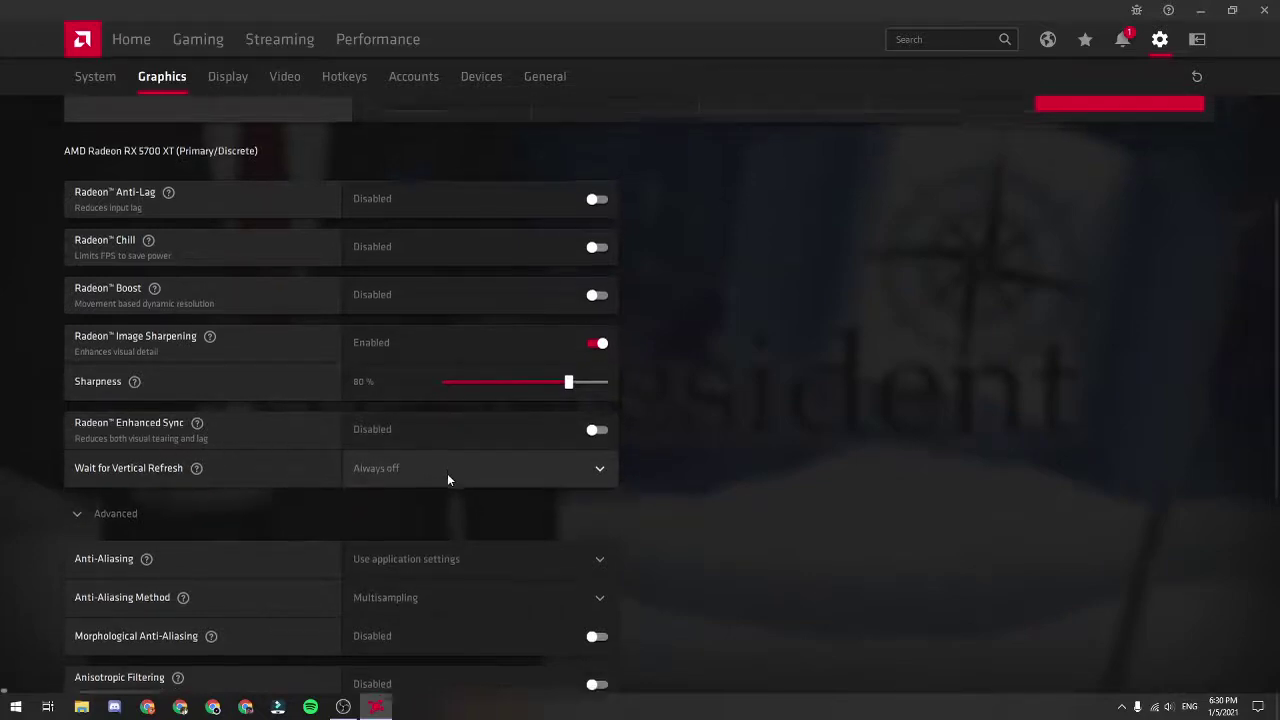
pyautogui.click(77, 263)
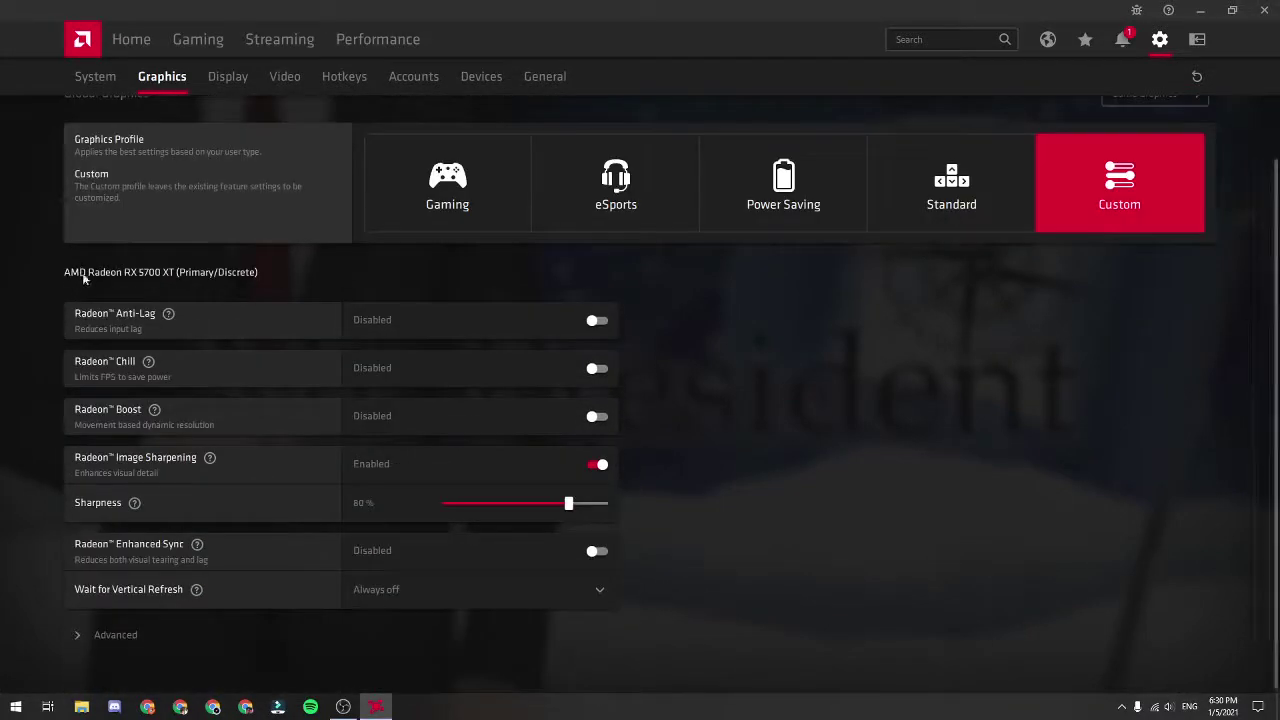
pyautogui.click(73, 636)
pyautogui.scroll(-3, 279, 478)
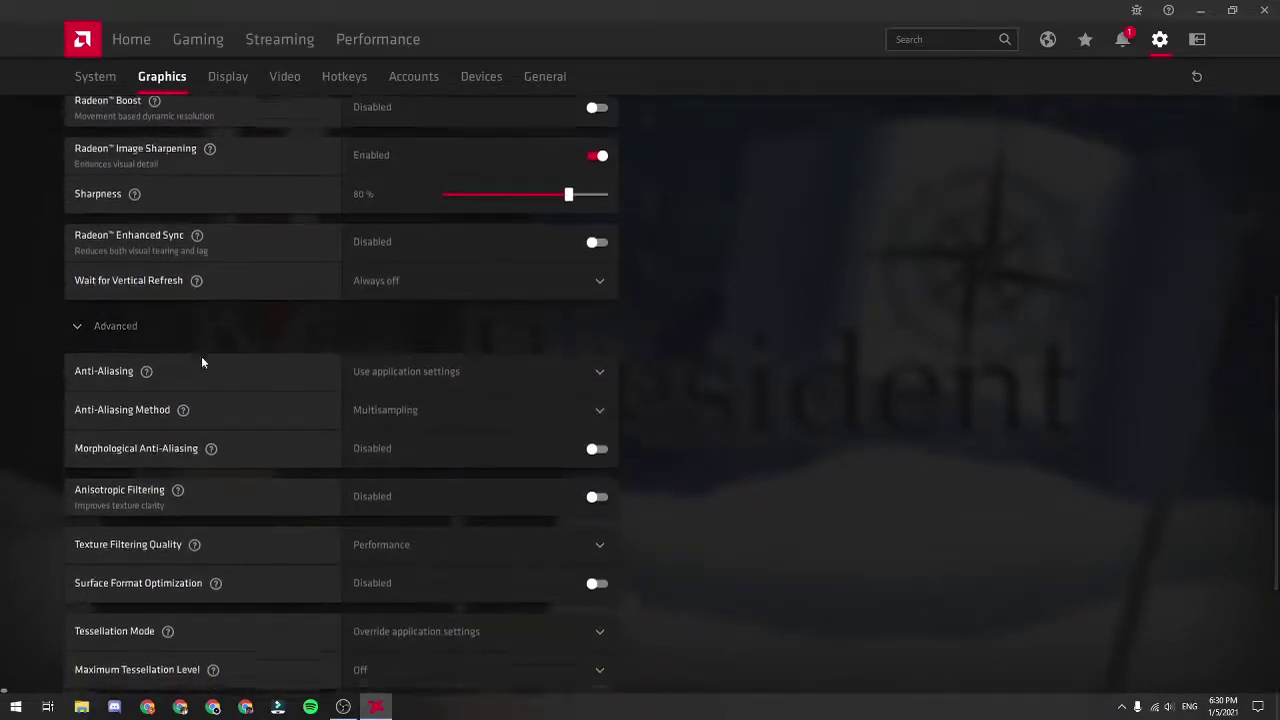
pyautogui.scroll(-2, 201, 356)
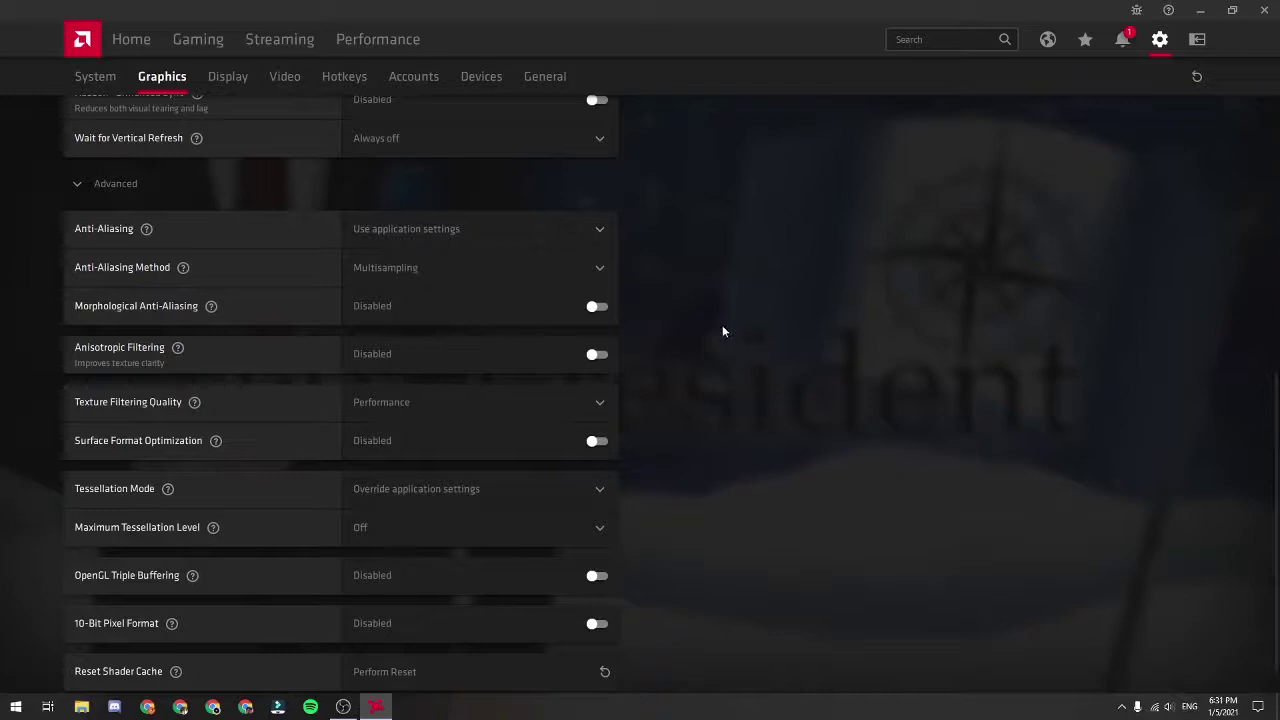
# Review the choices for Anti-Aliasing and Anti-Aliasing Method without changing them, and close Radeon Software.
pyautogui.click(460, 228)
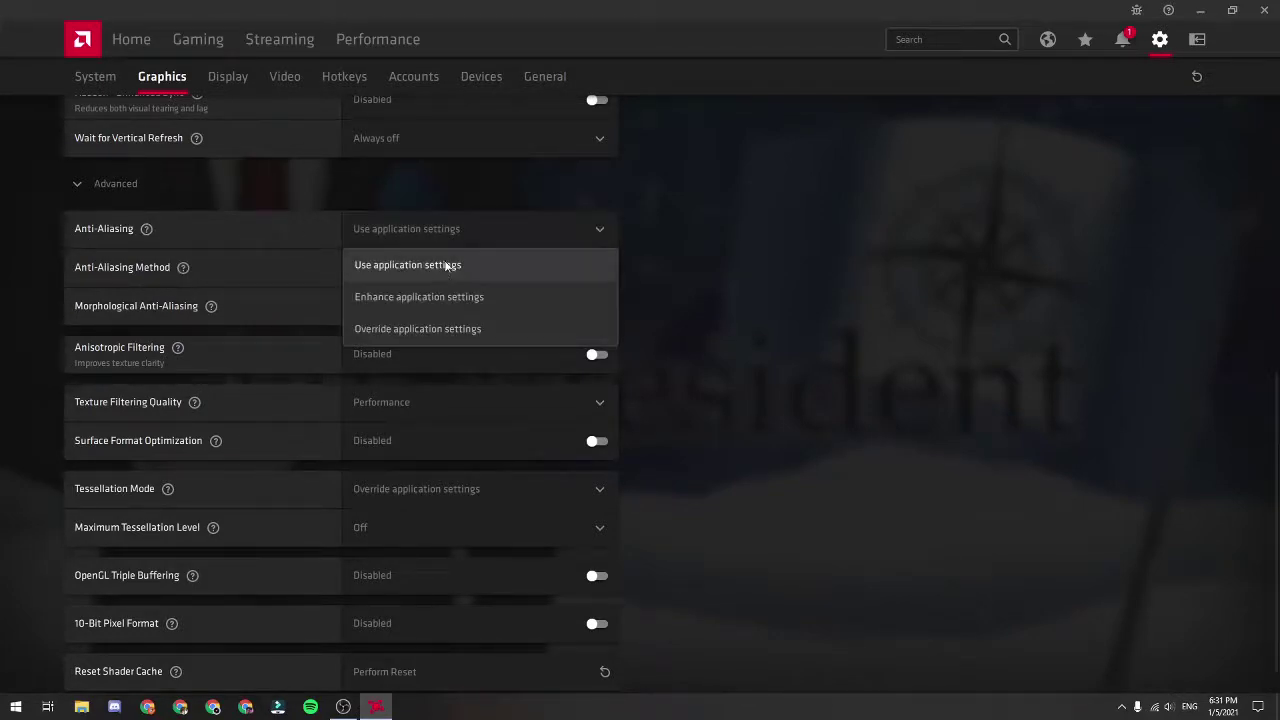
pyautogui.click(449, 228)
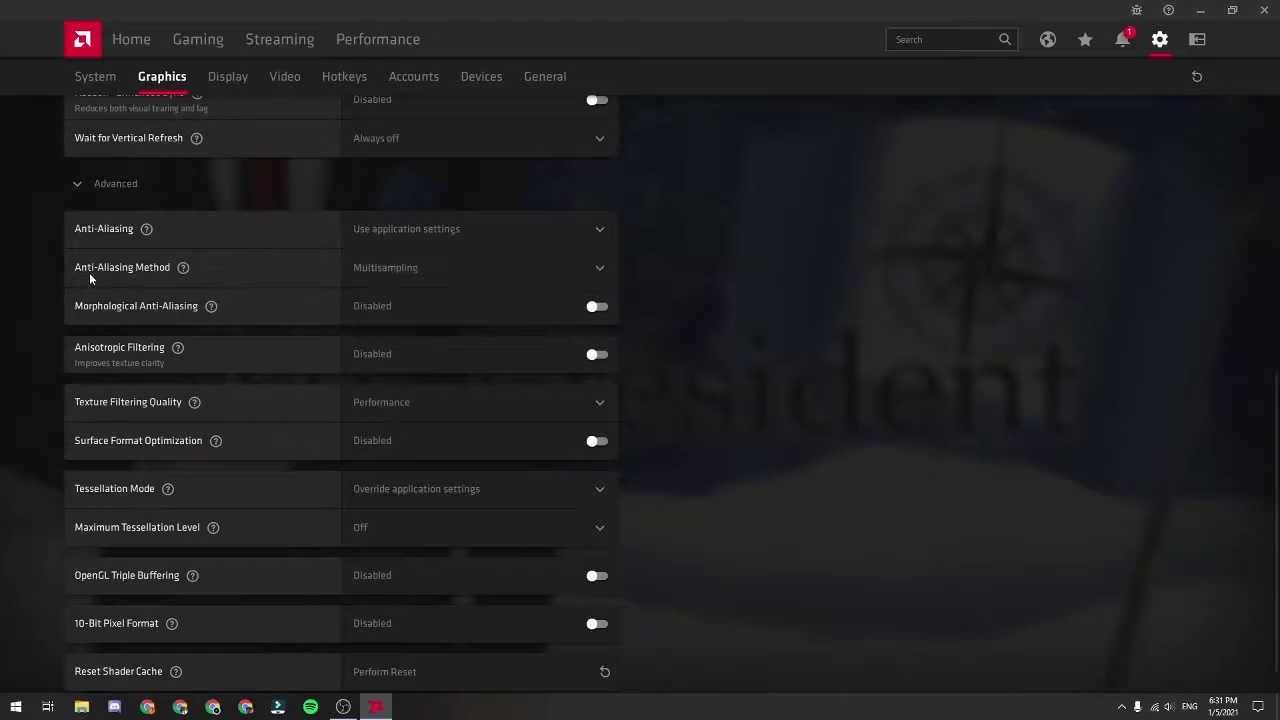
pyautogui.click(414, 272)
pyautogui.click(414, 272)
pyautogui.click(1121, 706)
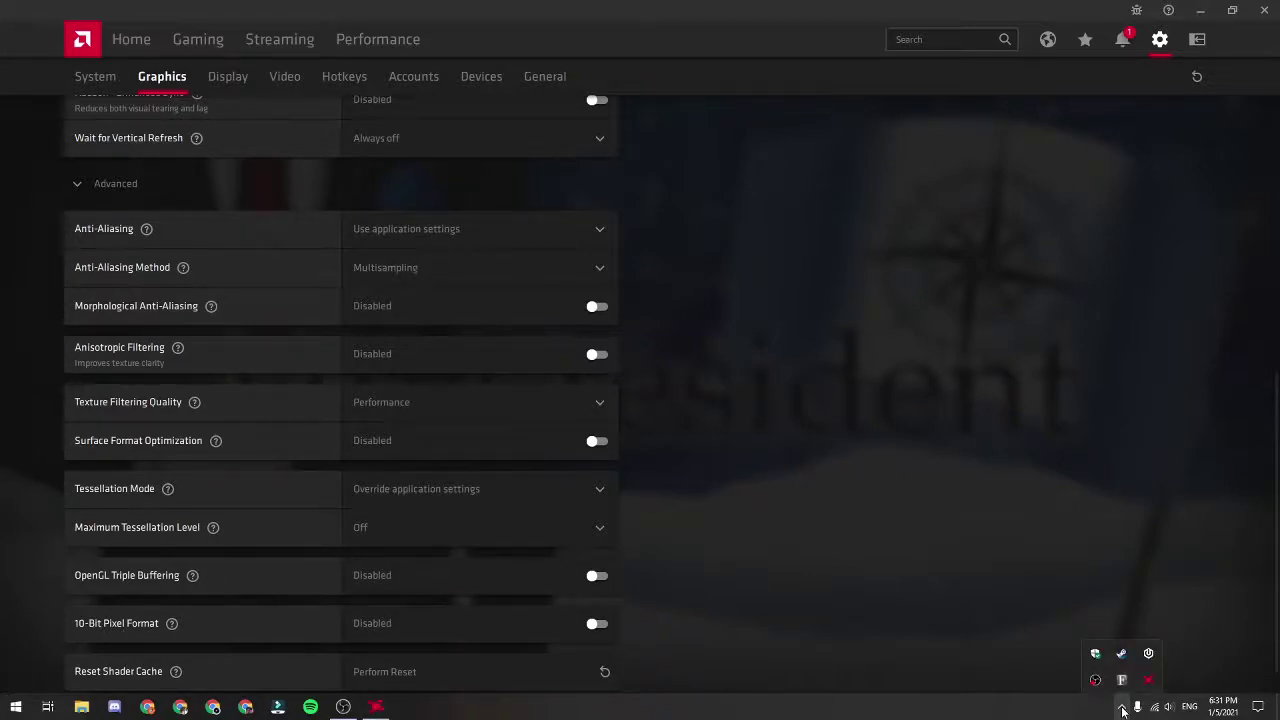
pyautogui.click(1262, 12)
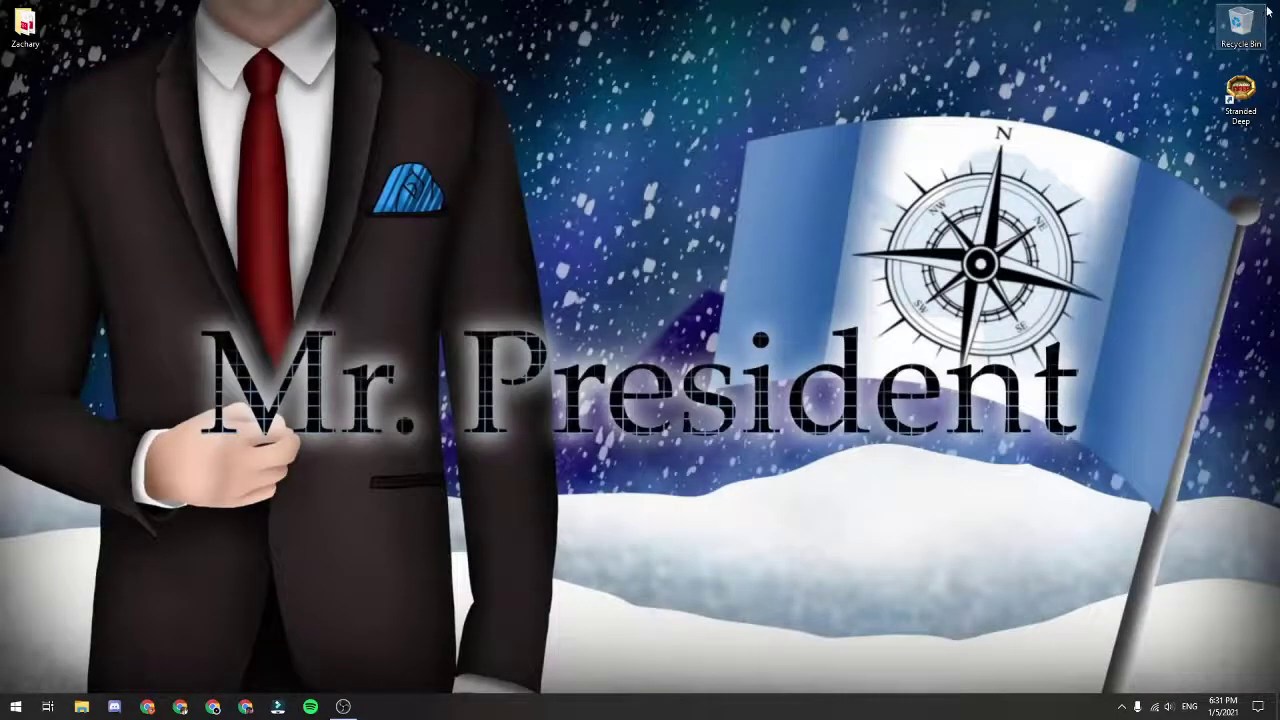
# Search Windows for "game mode", check whether Game Mode is switched off, and close the settings window.
pyautogui.rightClick(10, 708)
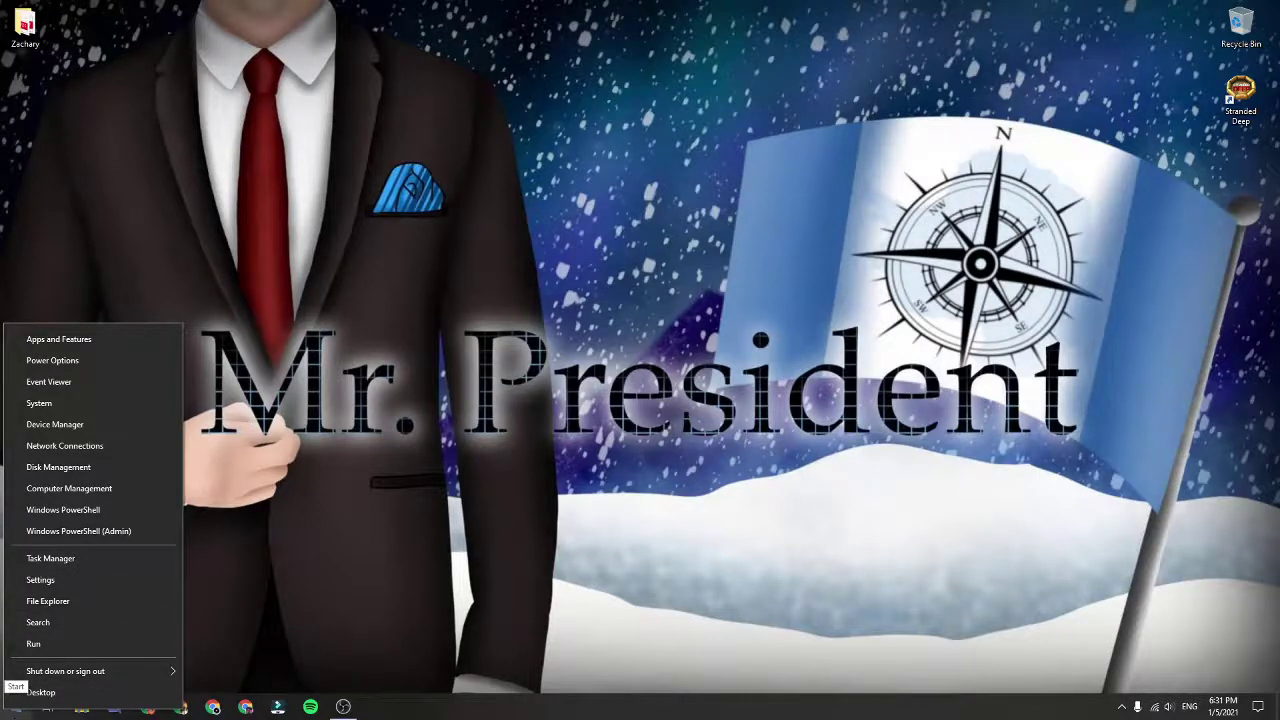
pyautogui.click(43, 627)
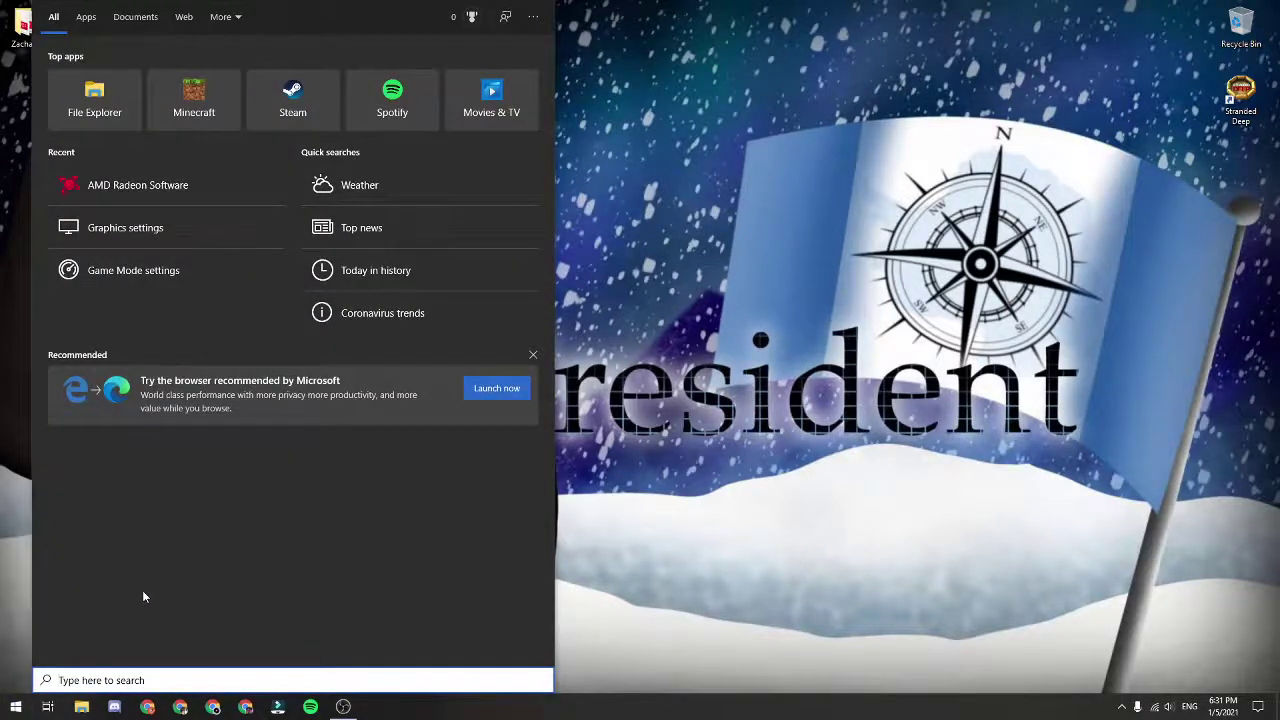
pyautogui.write('game mode')
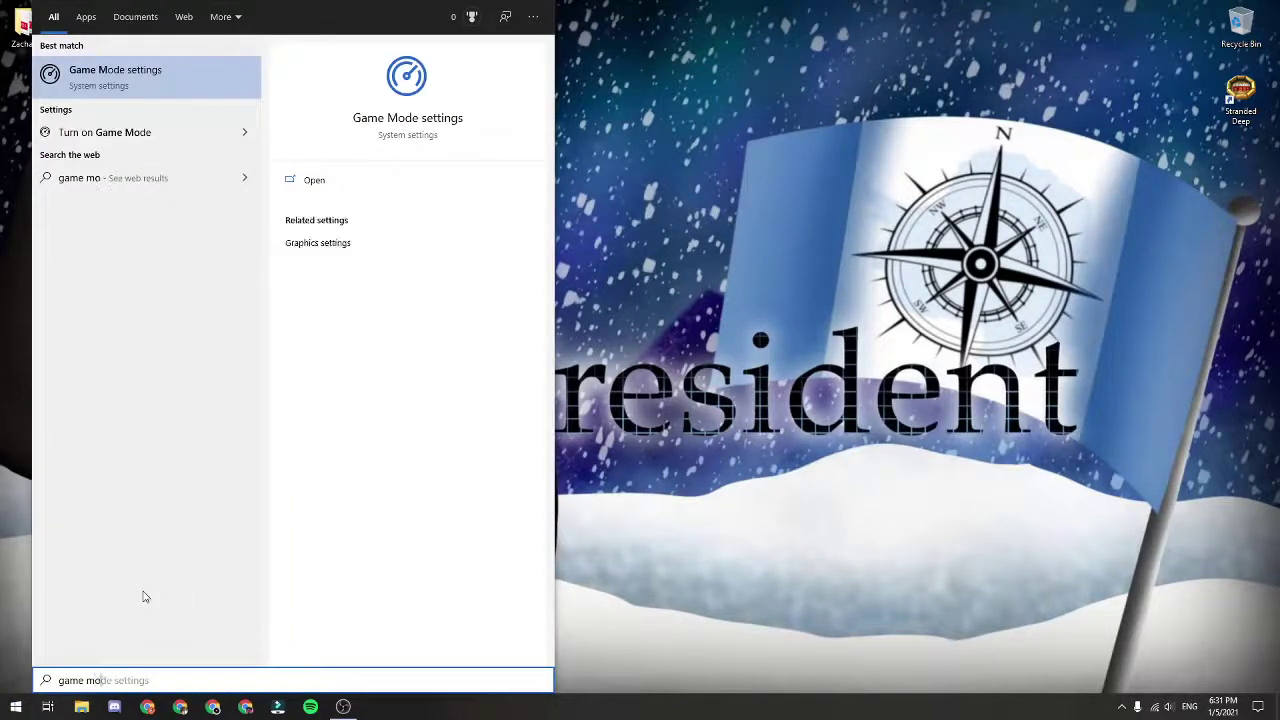
pyautogui.click(165, 89)
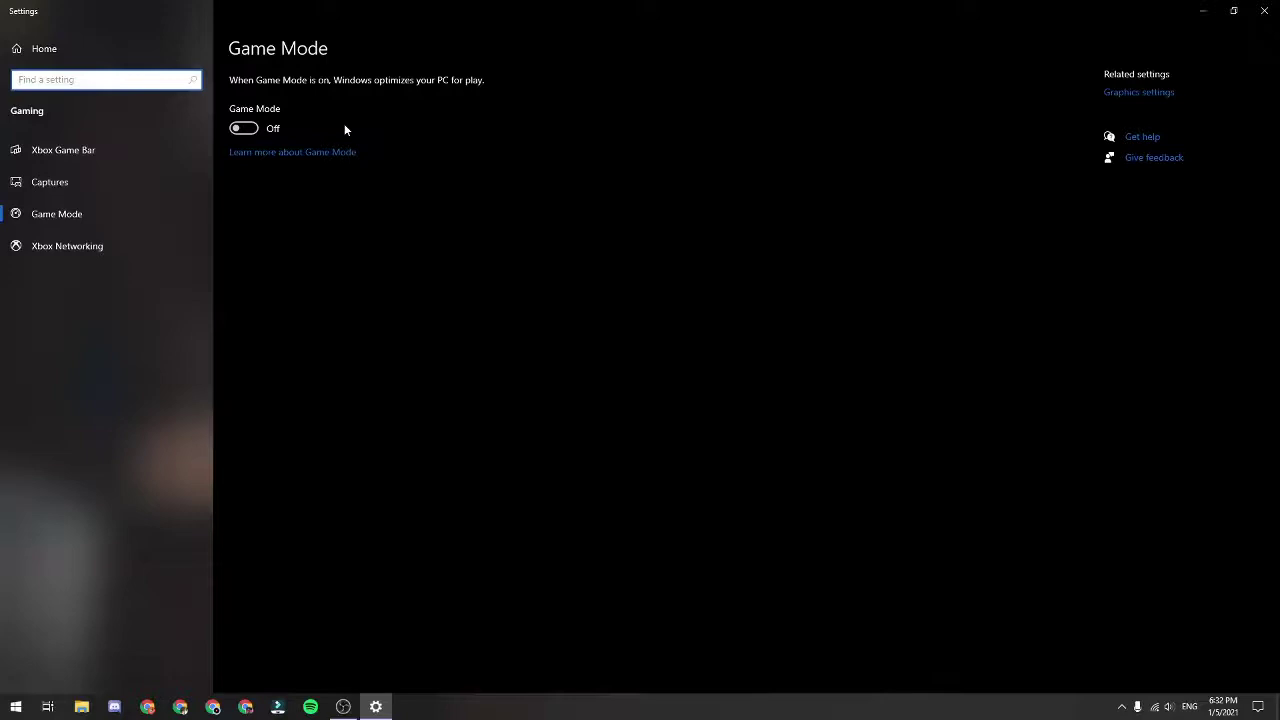
pyautogui.click(1264, 10)
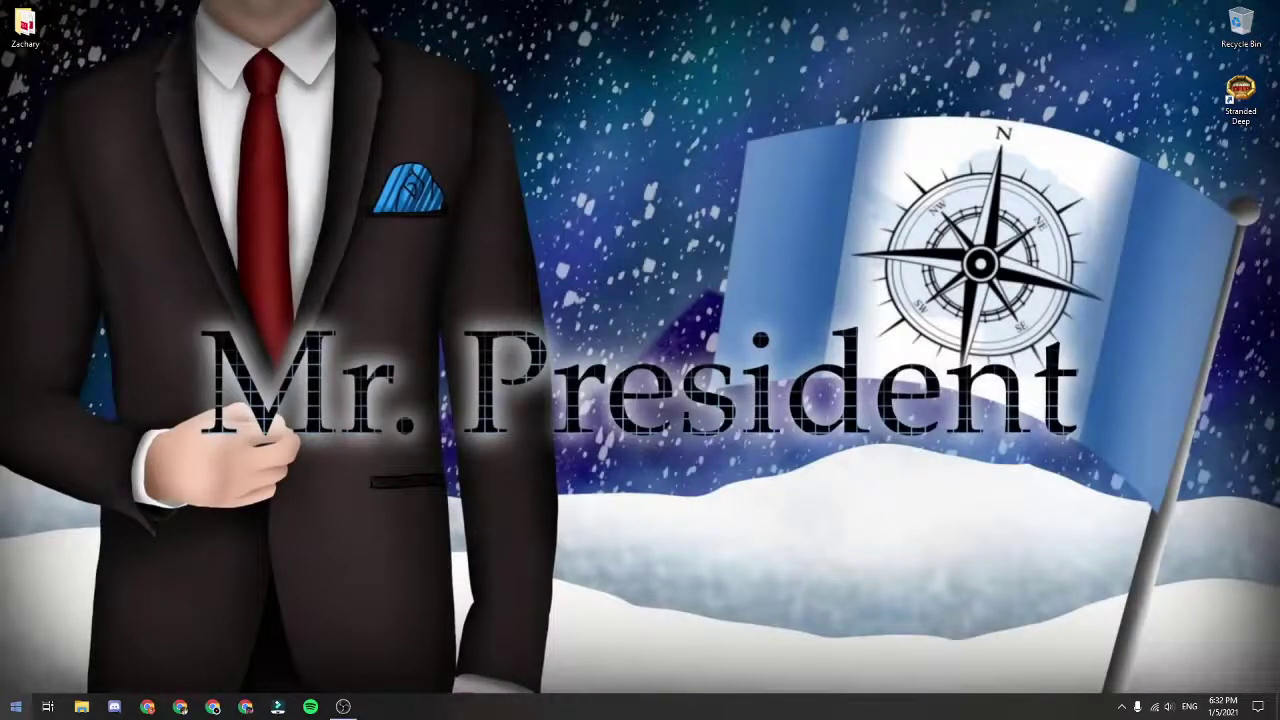
# Search Windows for "Graphics settings" and open the Graphics settings page.
pyautogui.rightClick(16, 707)
pyautogui.click(59, 628)
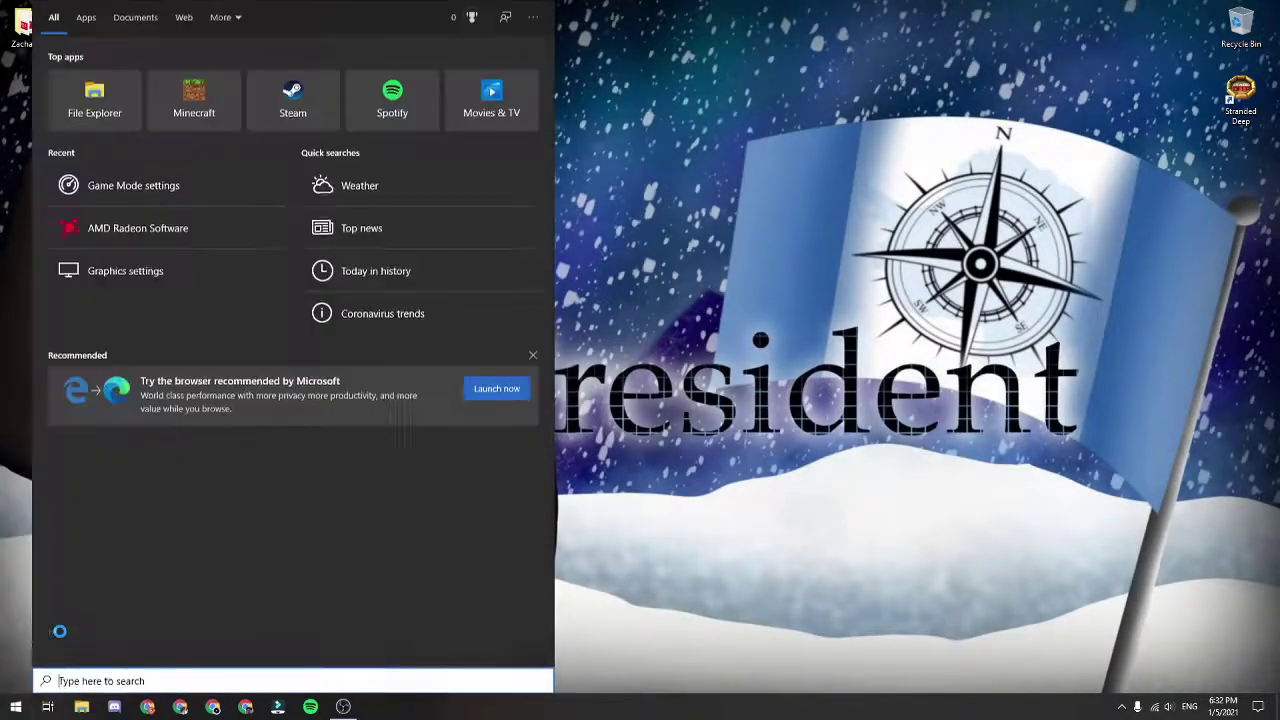
pyautogui.write('Graphics')
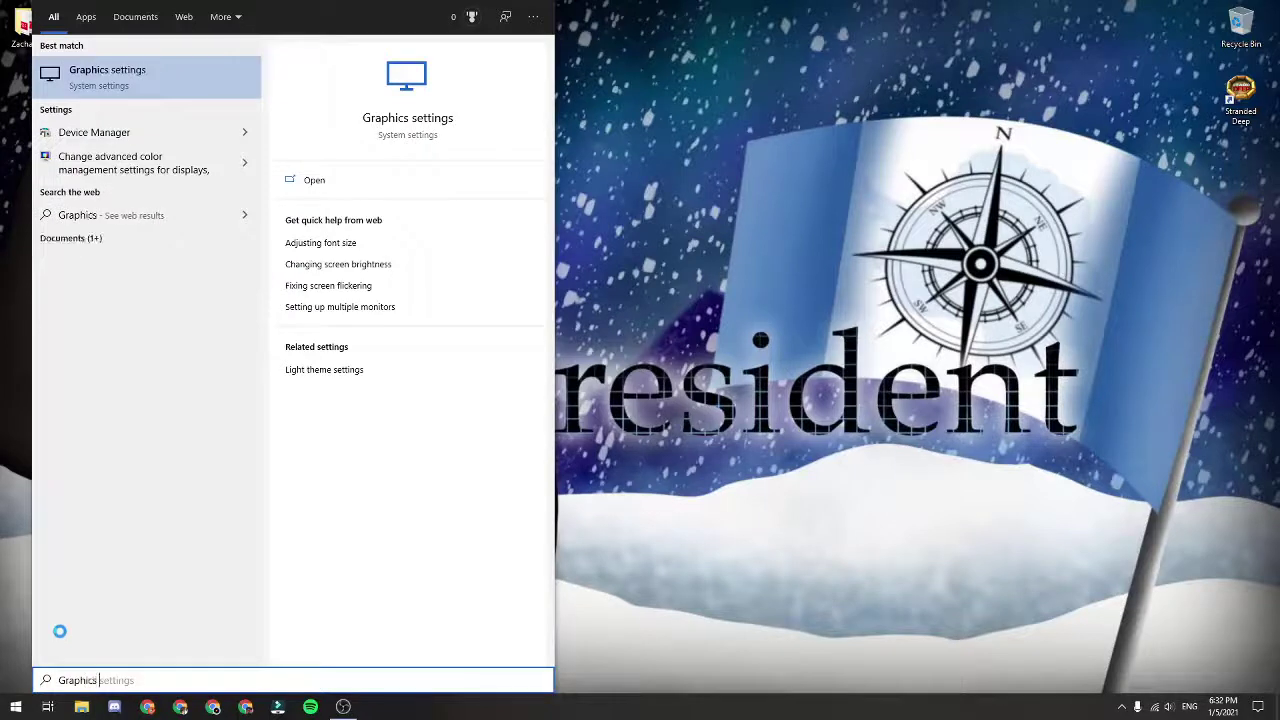
pyautogui.write(' settings')
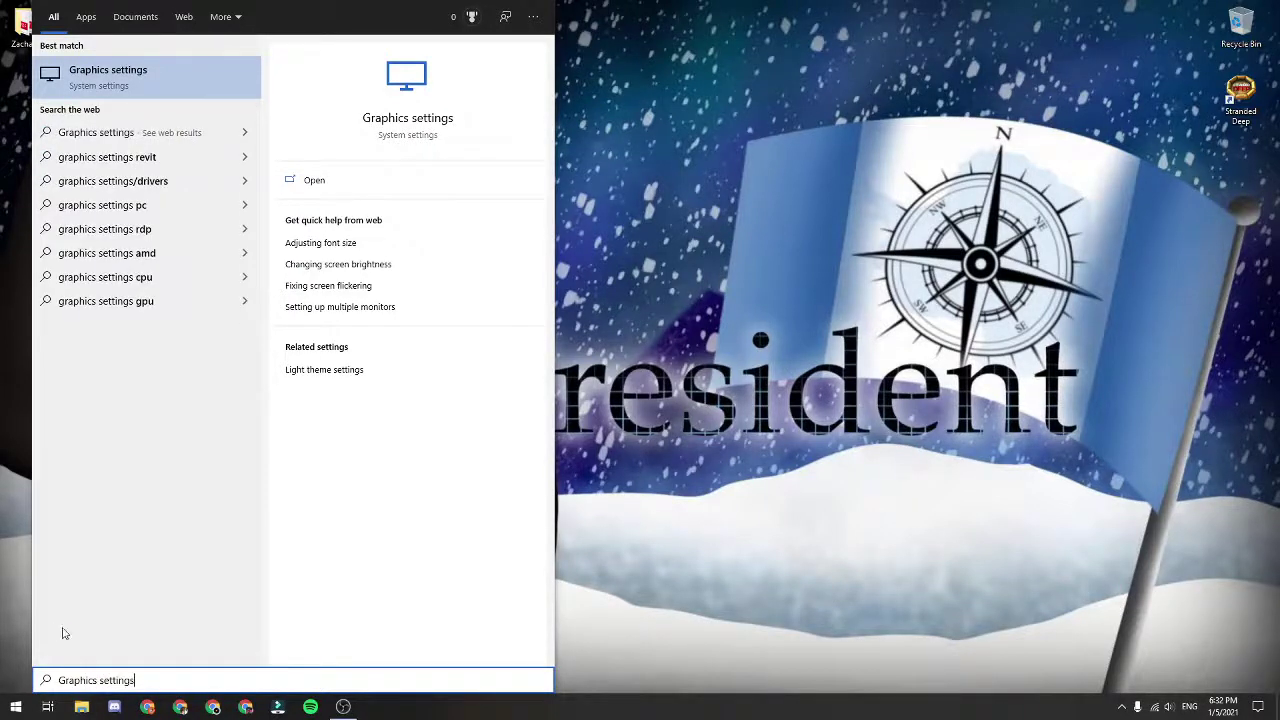
pyautogui.click(115, 85)
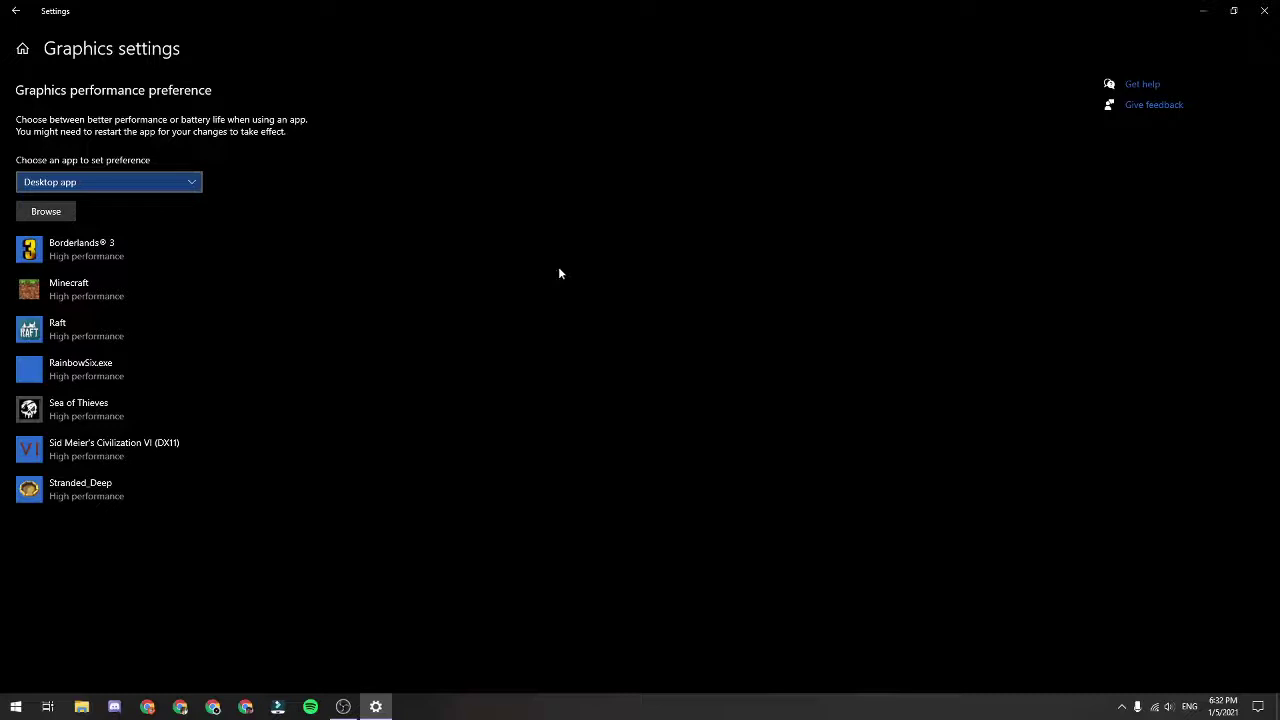
# Set the app type to Microsoft Store app and remove Sea of Thieves and Minecraft from the graphics performance preference list.
pyautogui.click(109, 181)
pyautogui.click(100, 208)
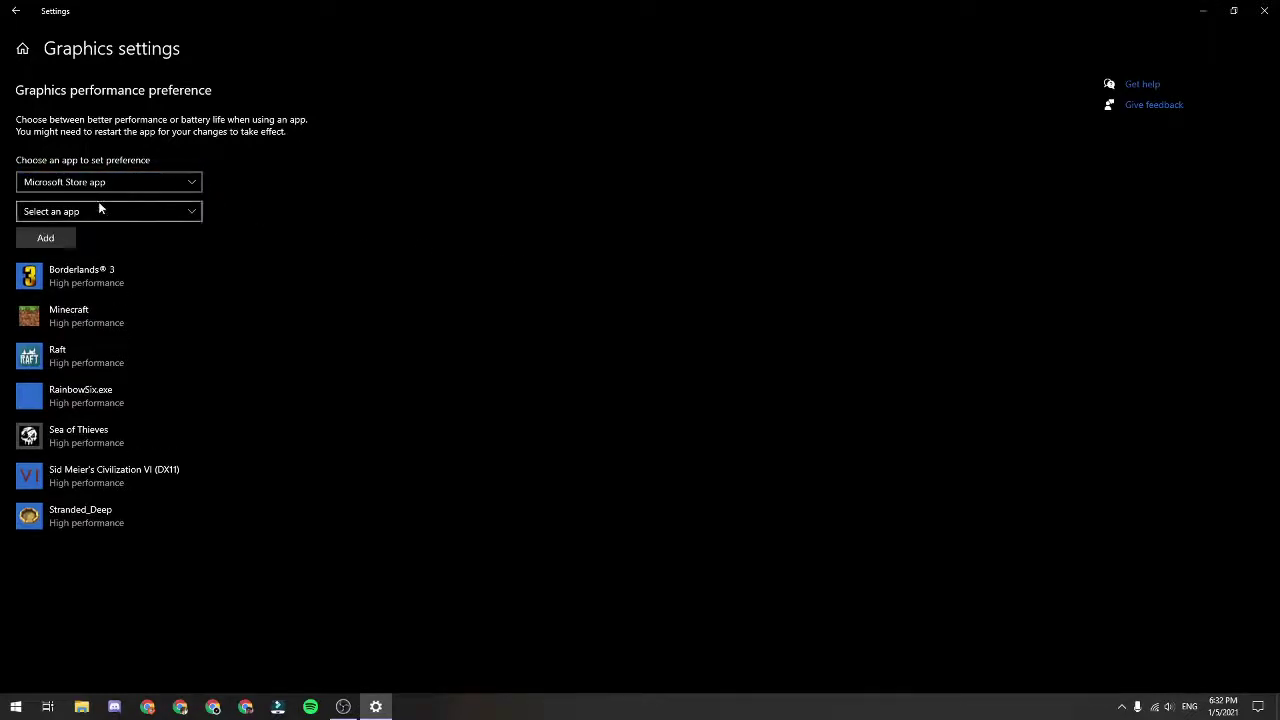
pyautogui.click(95, 446)
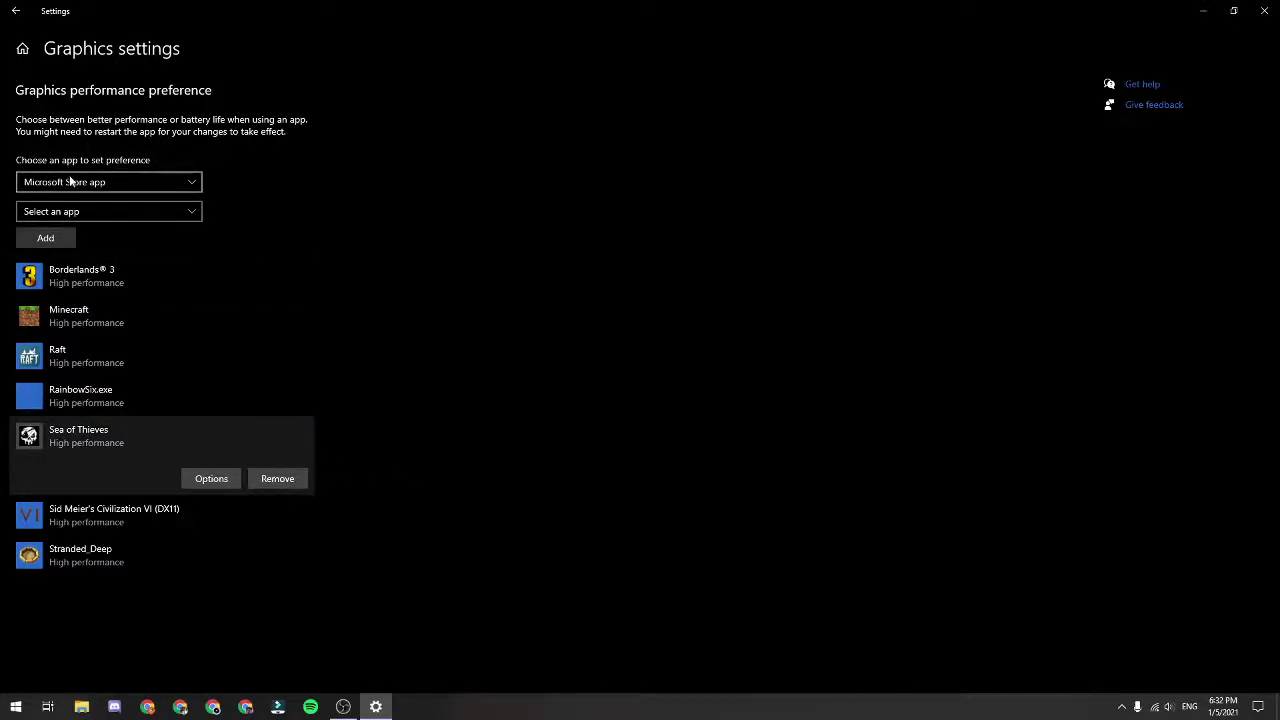
pyautogui.click(272, 478)
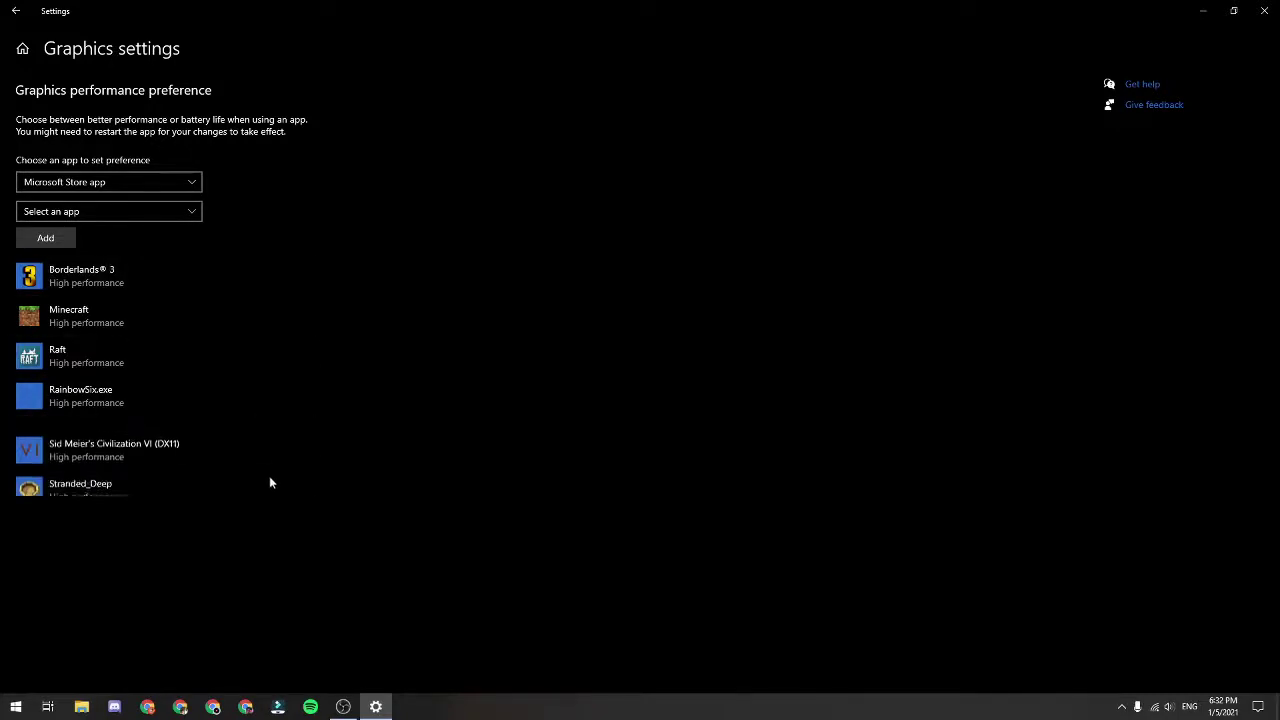
pyautogui.click(104, 312)
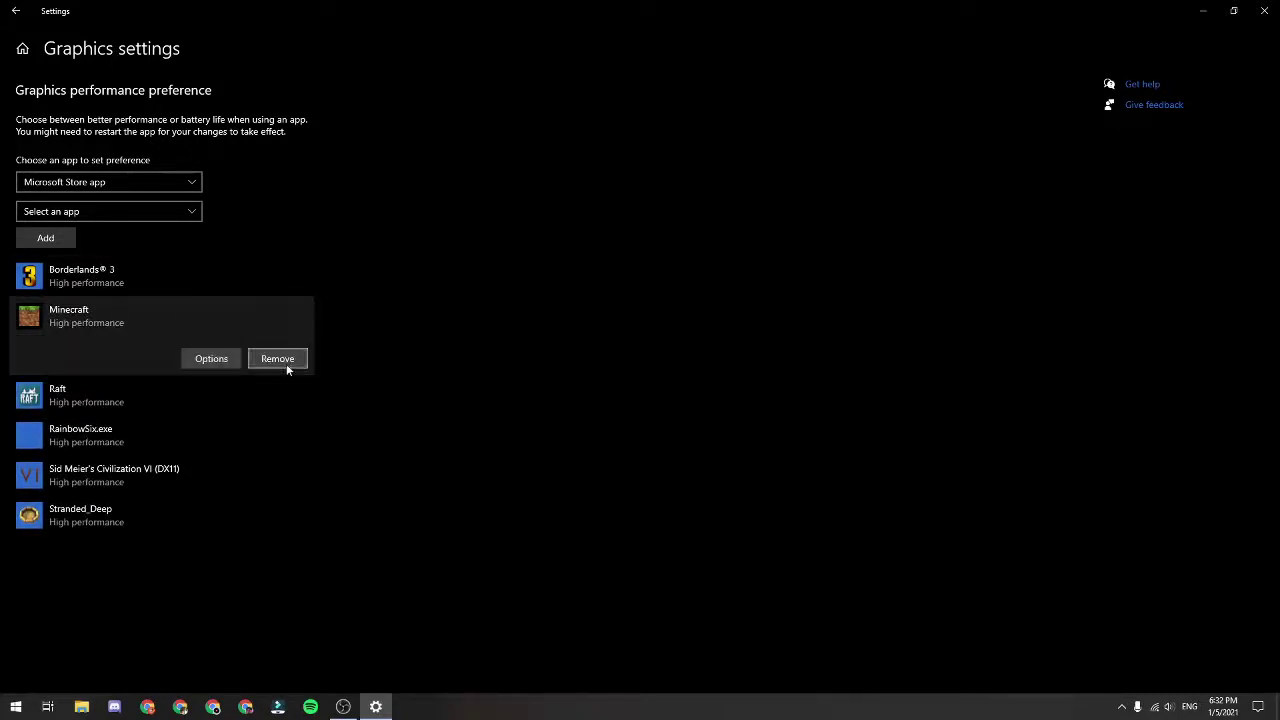
pyautogui.click(284, 360)
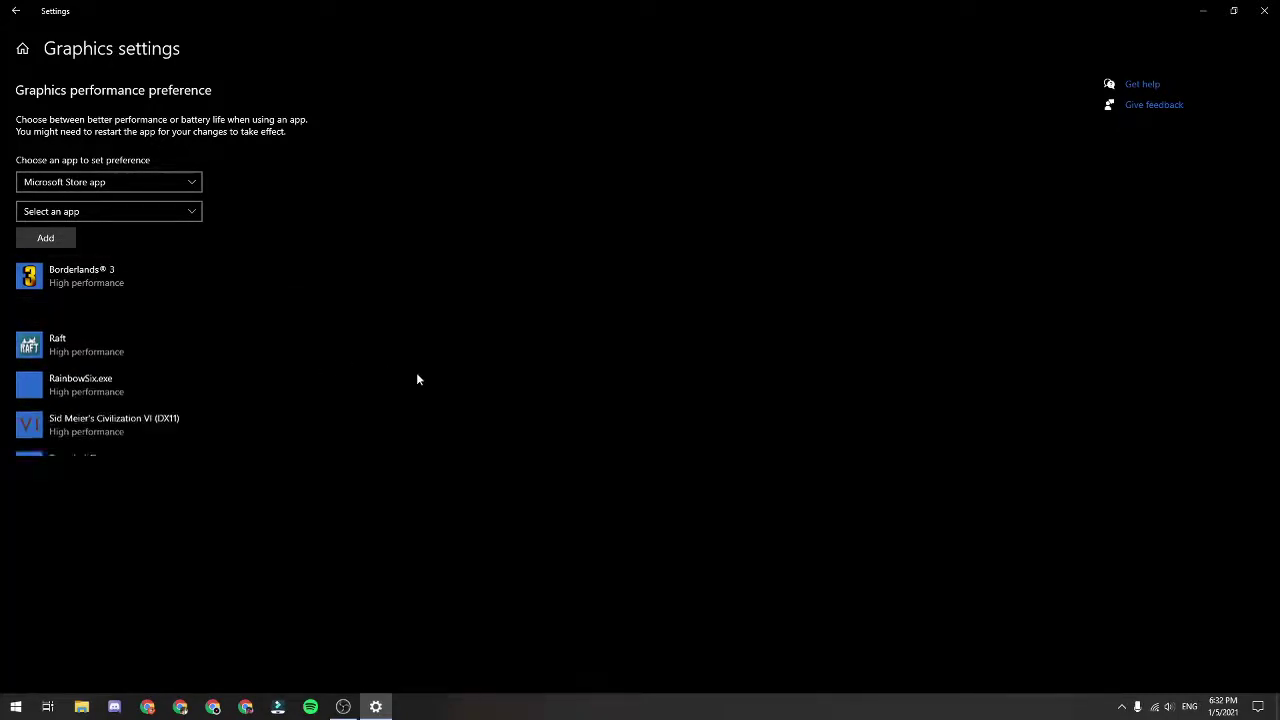
# Set the app type to Microsoft Store app and add Minecraft to the graphics performance preference list.
pyautogui.click(120, 184)
pyautogui.click(131, 164)
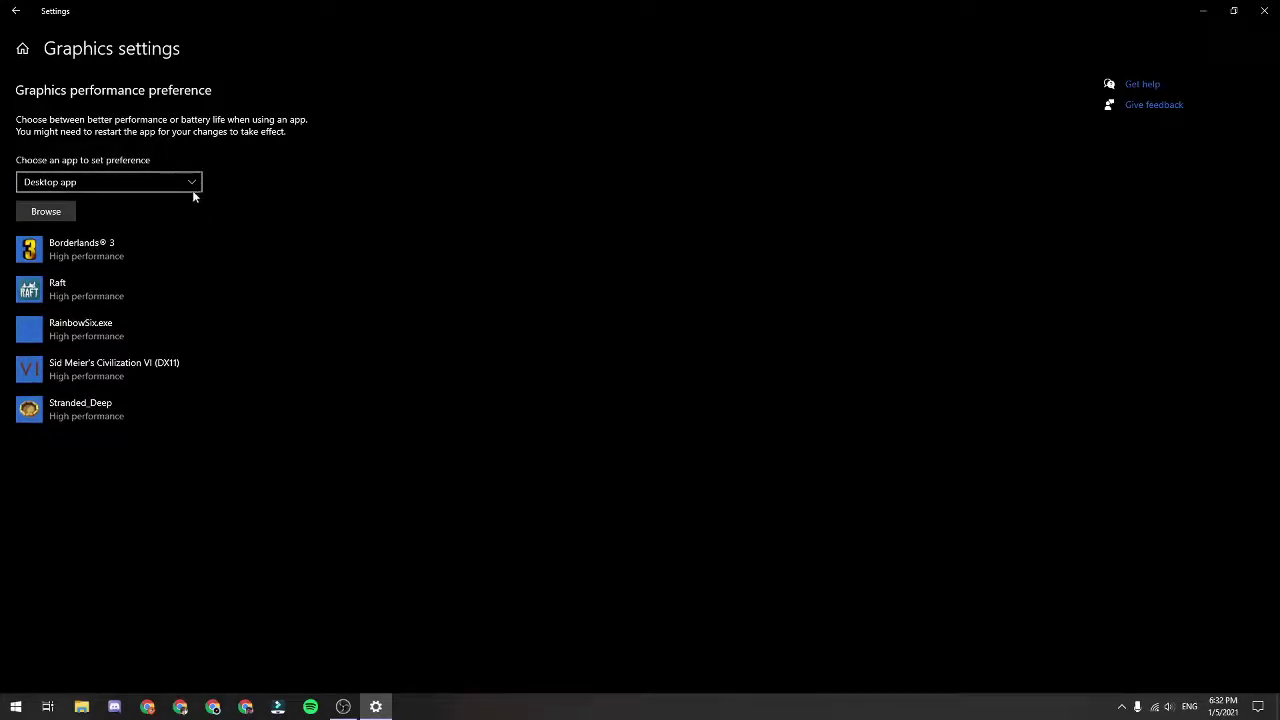
pyautogui.click(191, 188)
pyautogui.click(114, 202)
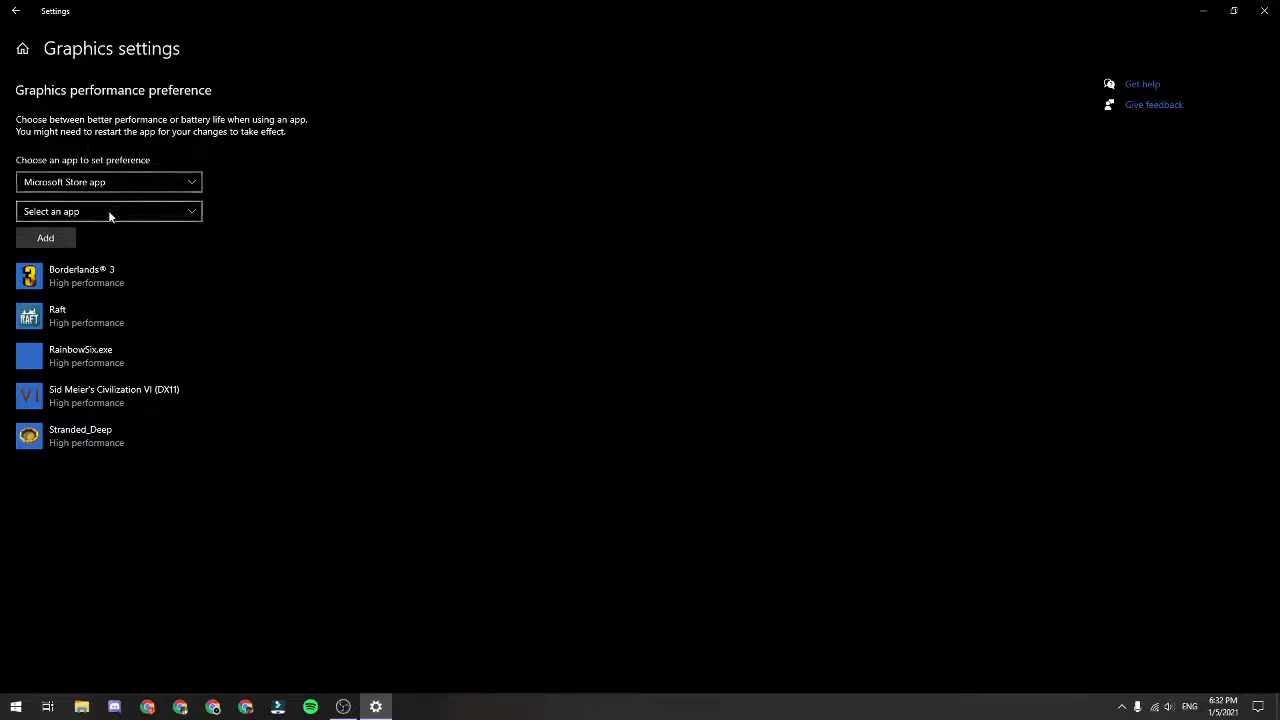
pyautogui.click(108, 211)
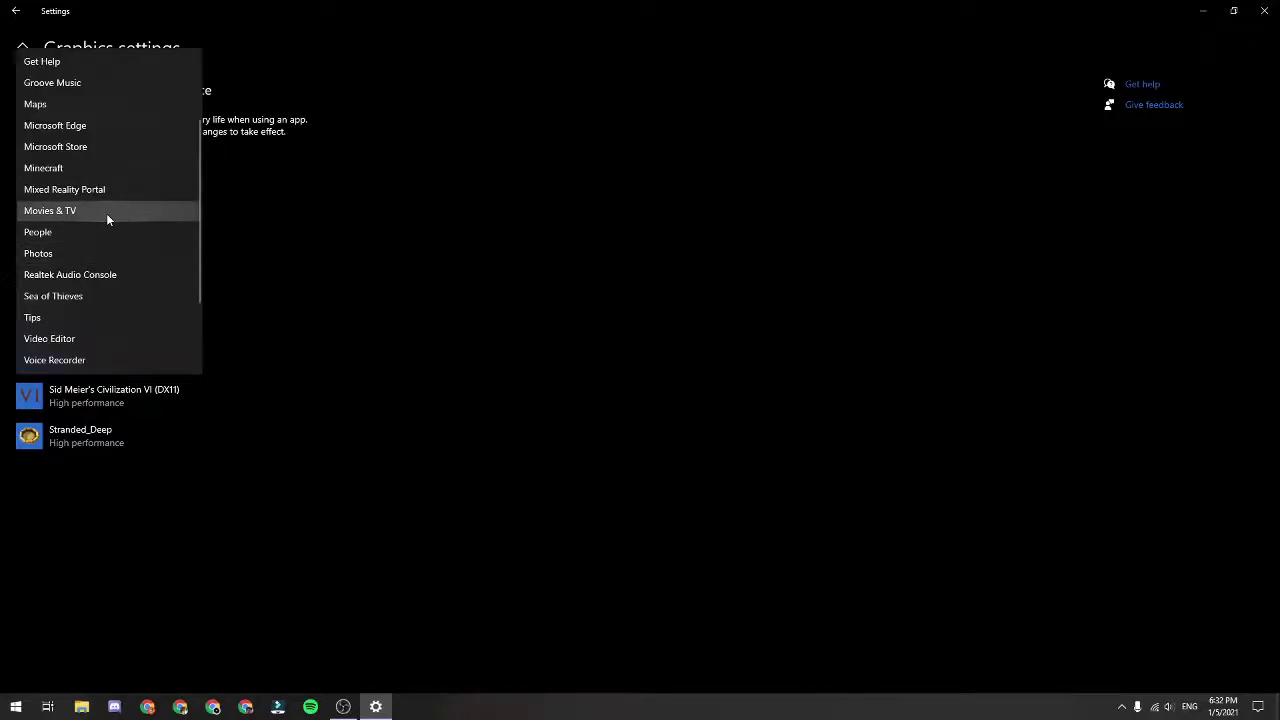
pyautogui.click(84, 168)
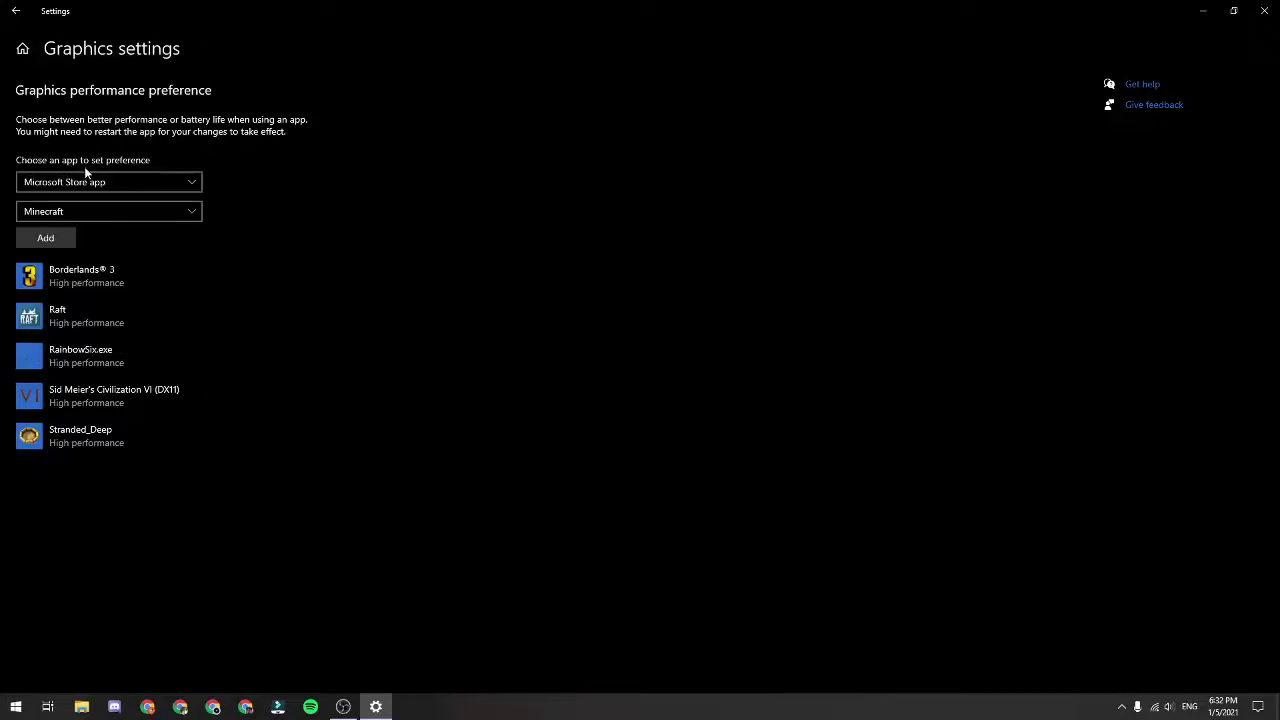
pyautogui.click(54, 241)
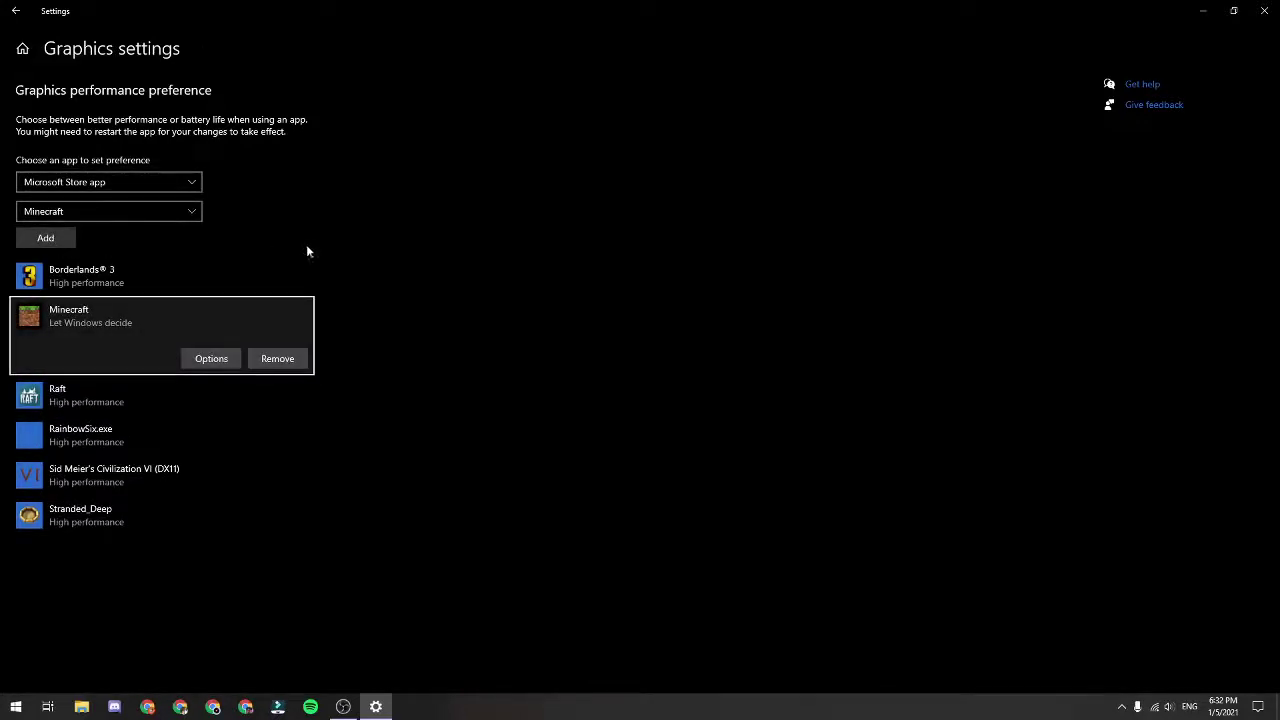
# Add the Microsoft Store app Sea of Thieves to the graphics performance preference list.
pyautogui.click(98, 214)
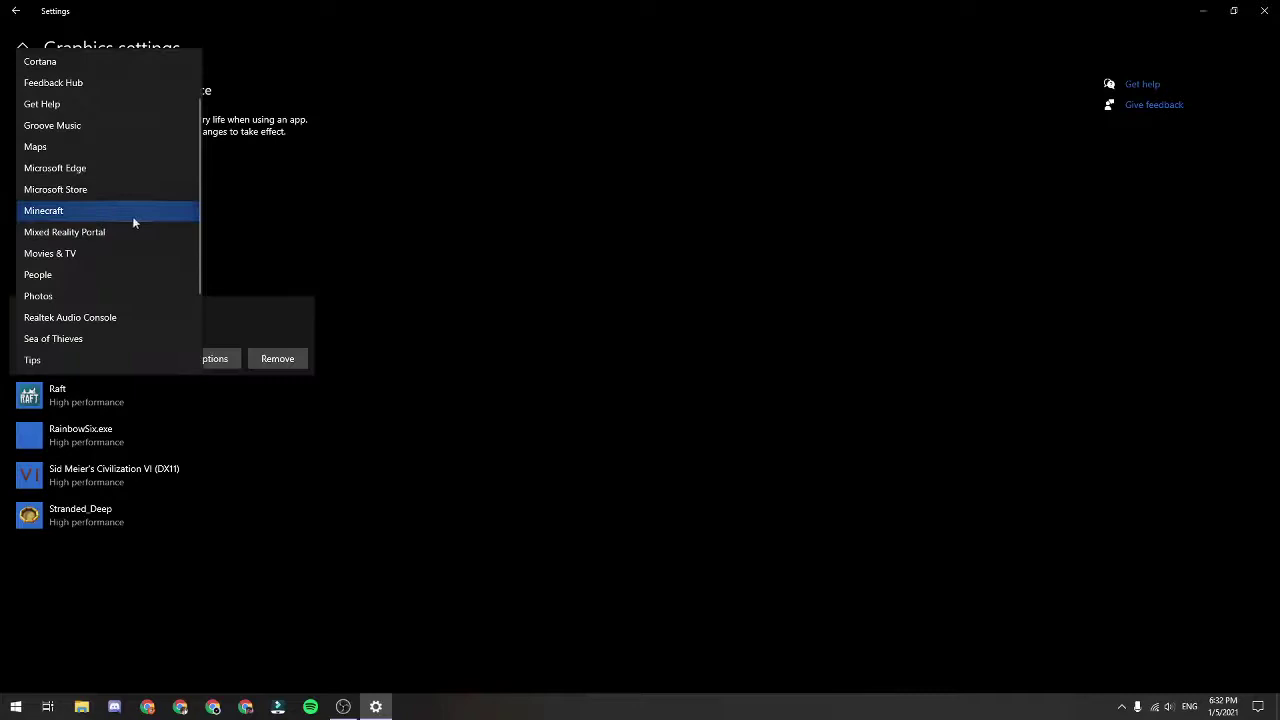
pyautogui.scroll(-1, 135, 149)
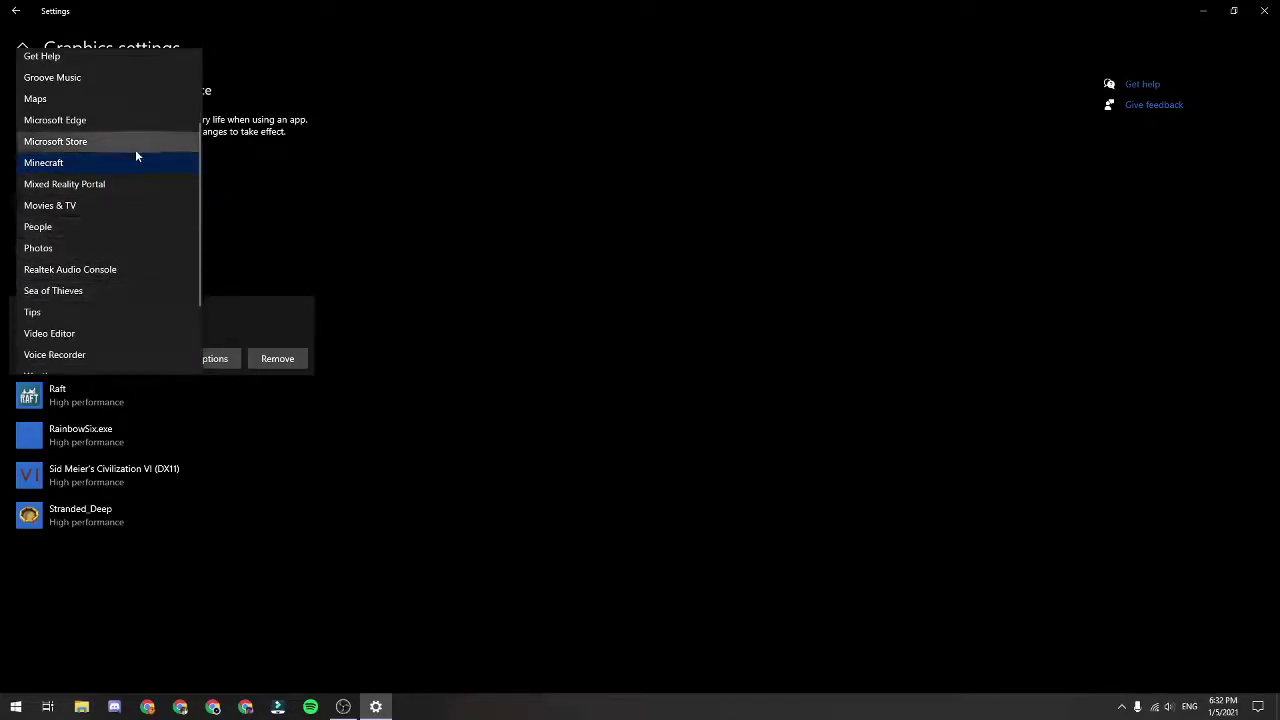
pyautogui.scroll(2, 132, 113)
pyautogui.scroll(-2, 131, 303)
pyautogui.scroll(-2, 130, 300)
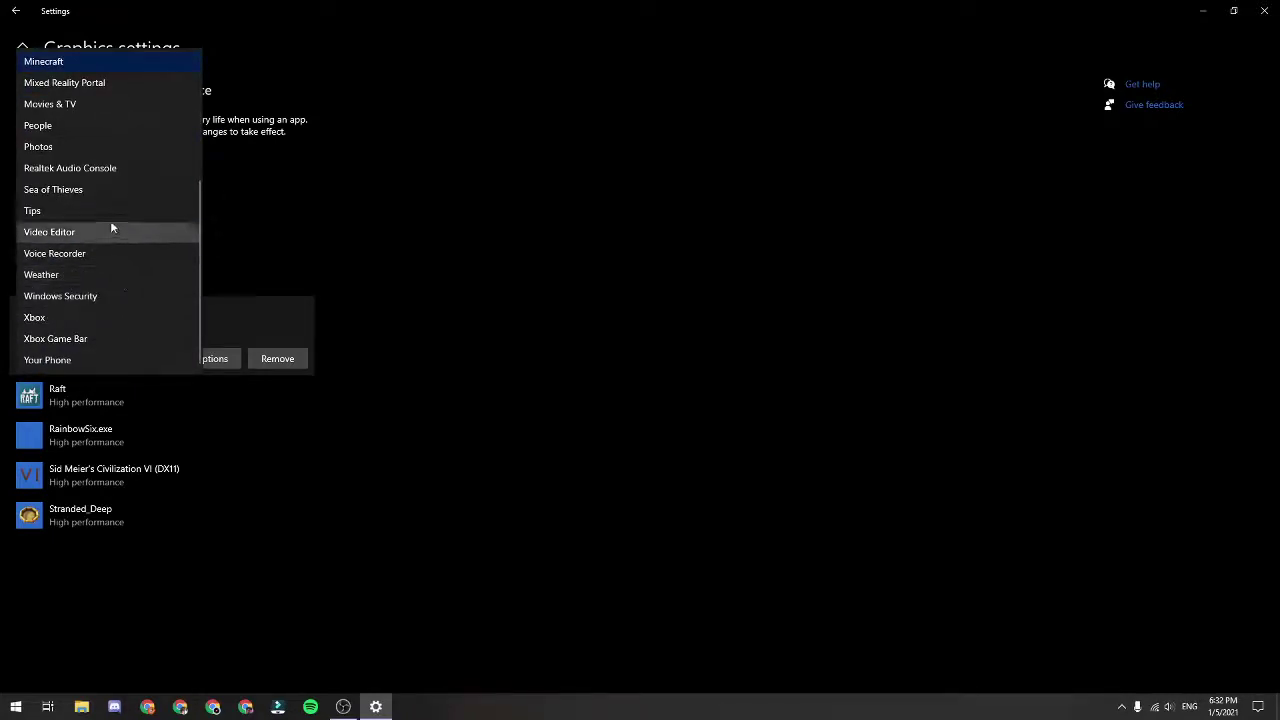
pyautogui.click(111, 188)
pyautogui.click(62, 238)
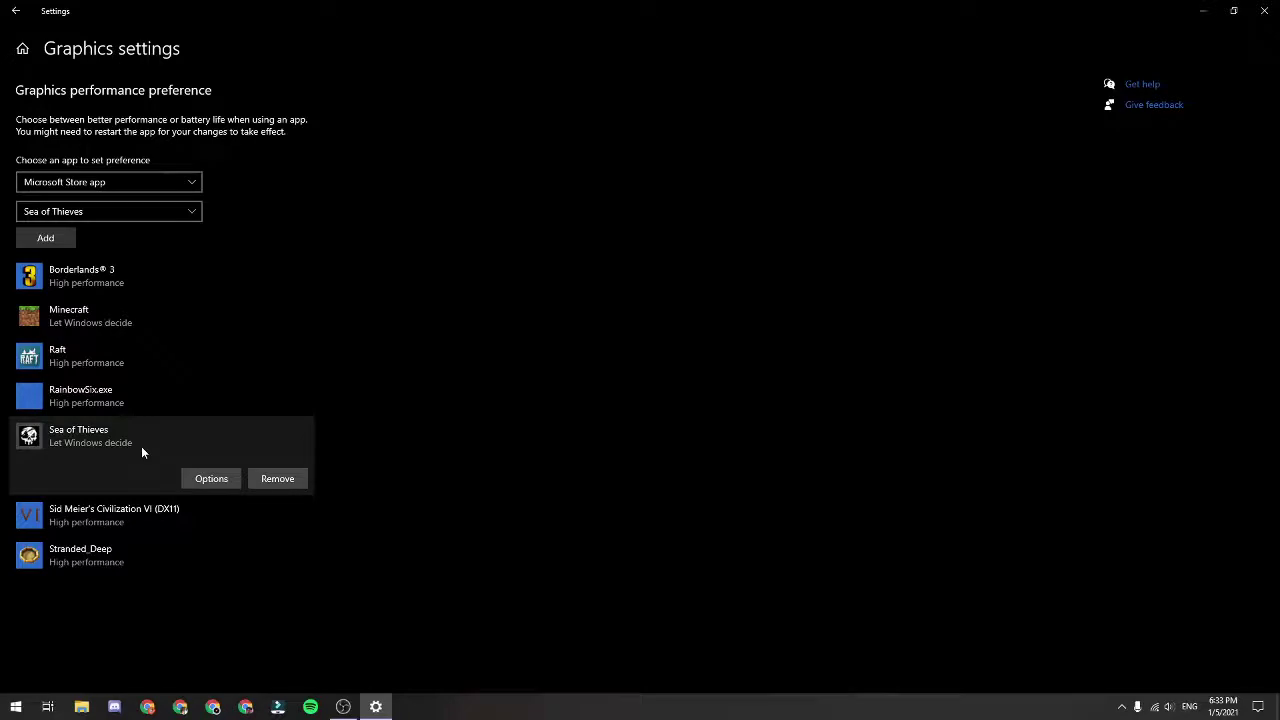
pyautogui.click(103, 327)
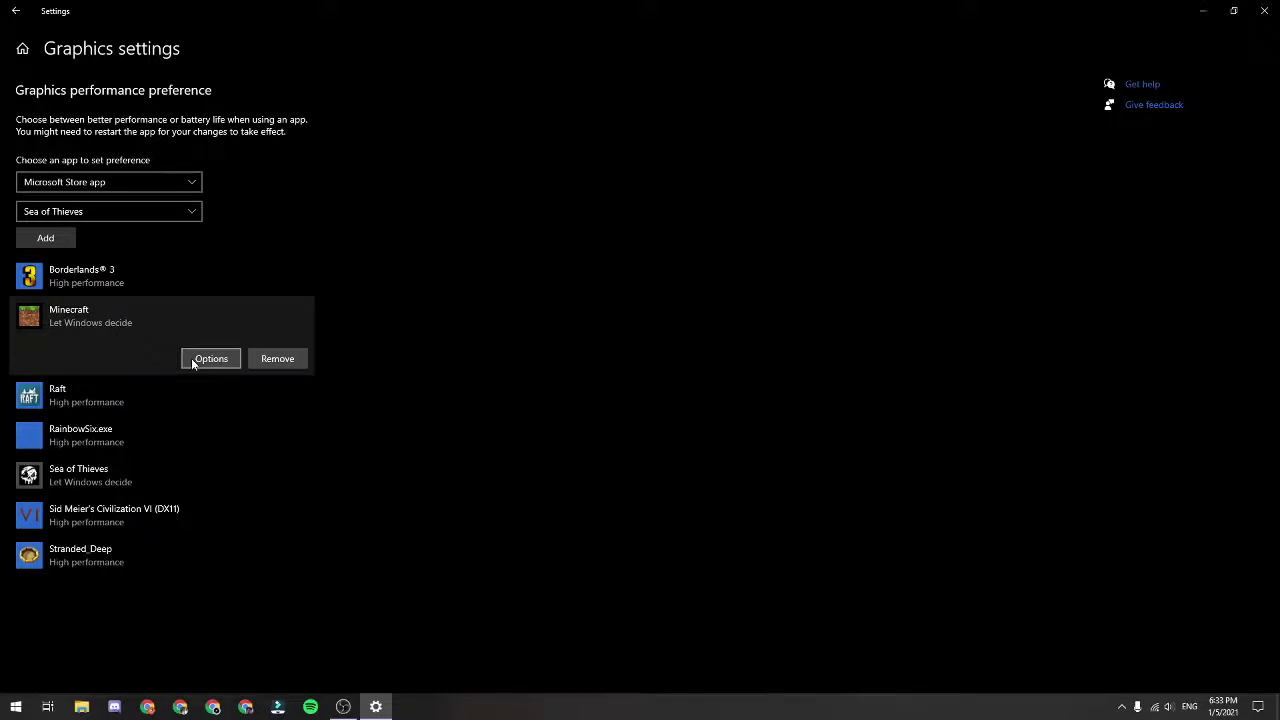
pyautogui.click(193, 362)
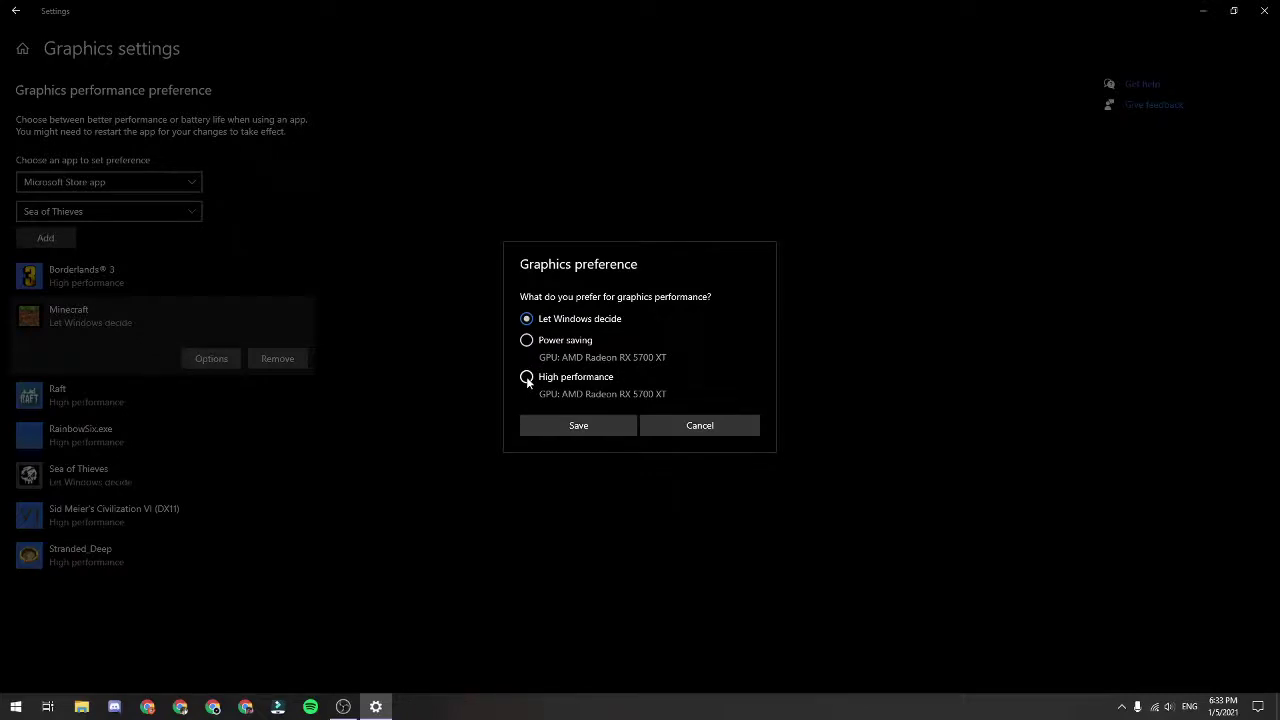
pyautogui.click(694, 428)
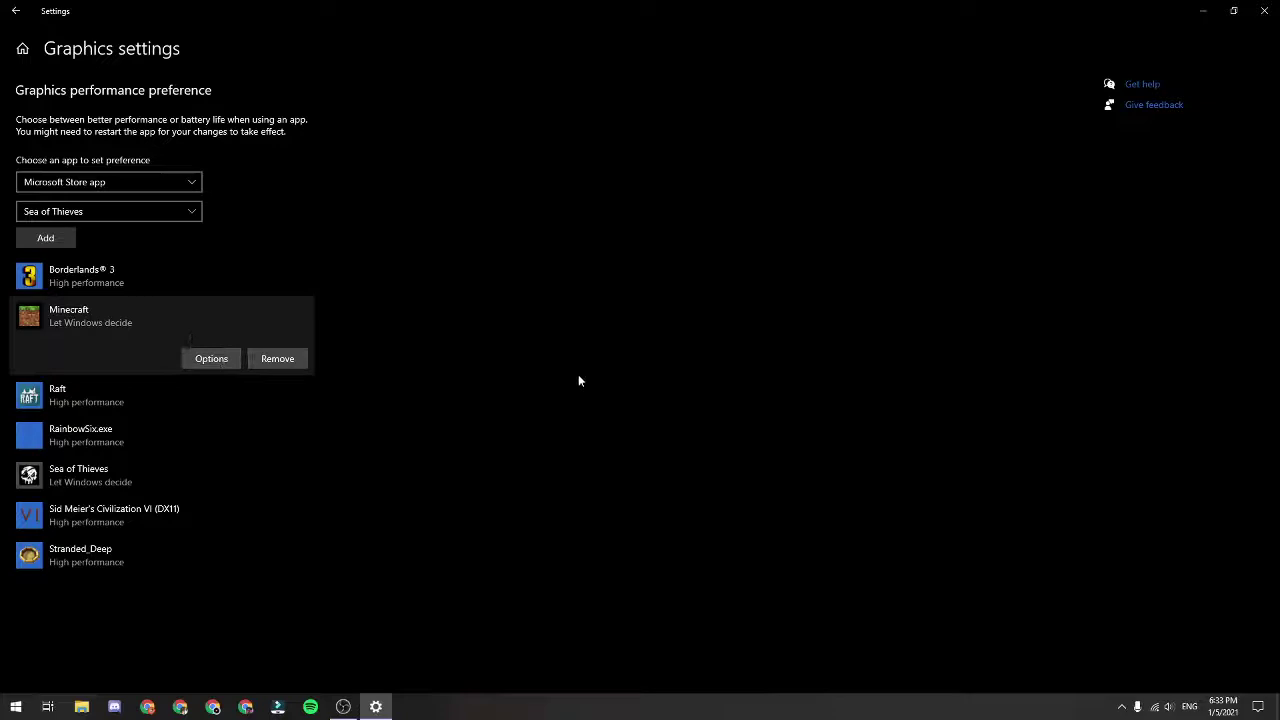
pyautogui.click(164, 396)
# Set Minecraft's graphics preference to High performance and save it.
pyautogui.click(156, 330)
pyautogui.click(211, 358)
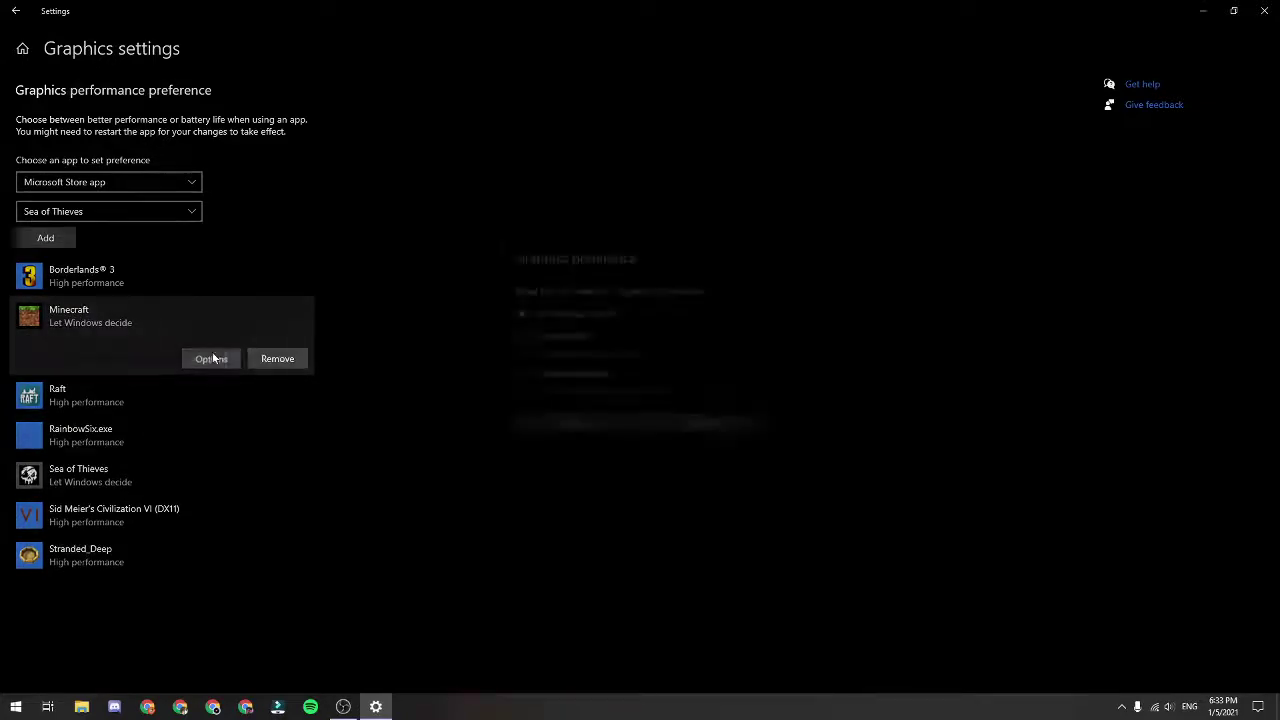
pyautogui.click(527, 377)
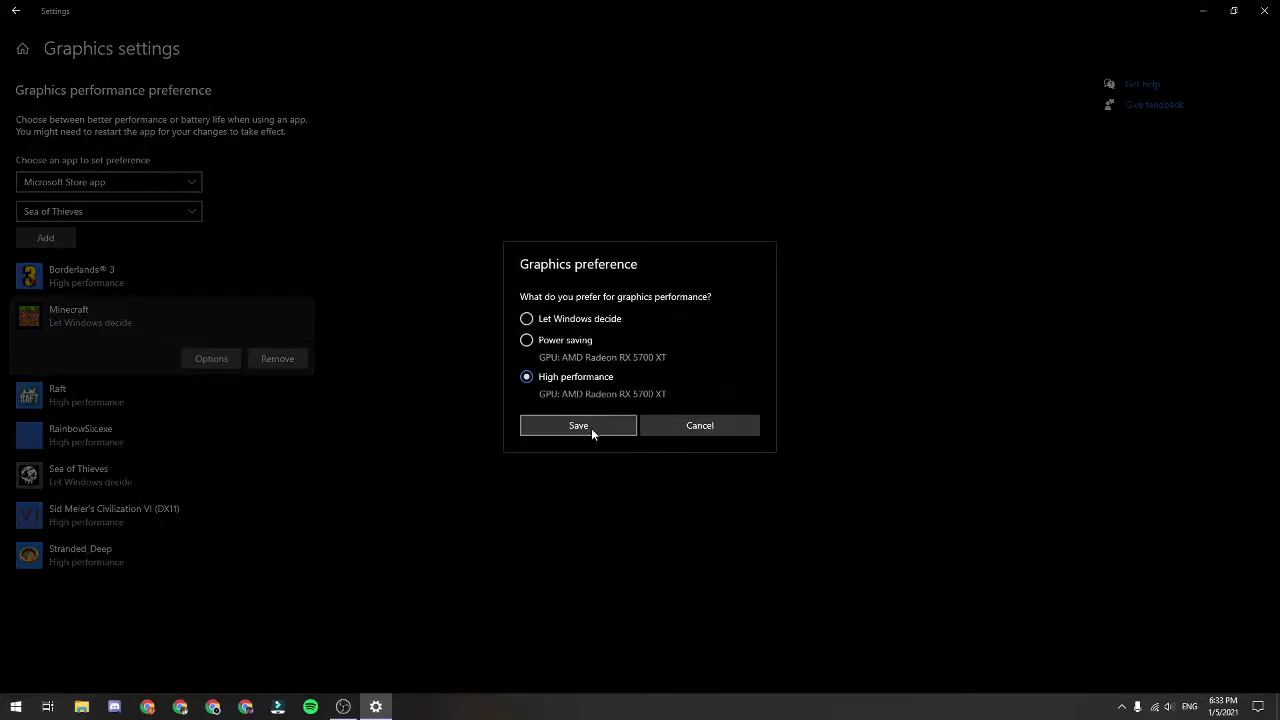
pyautogui.click(591, 428)
# Set the graphics preference of Sea of Thieves to High performance and save it.
pyautogui.click(63, 481)
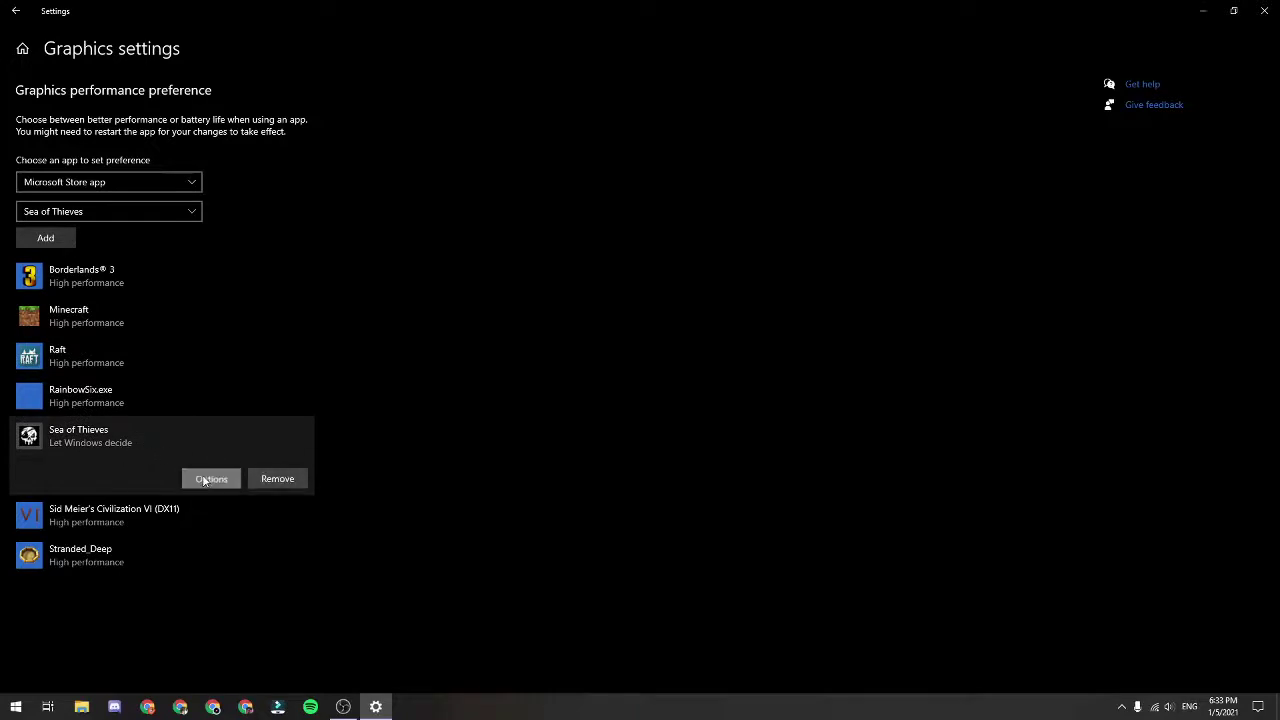
pyautogui.click(211, 478)
pyautogui.click(527, 378)
pyautogui.click(585, 430)
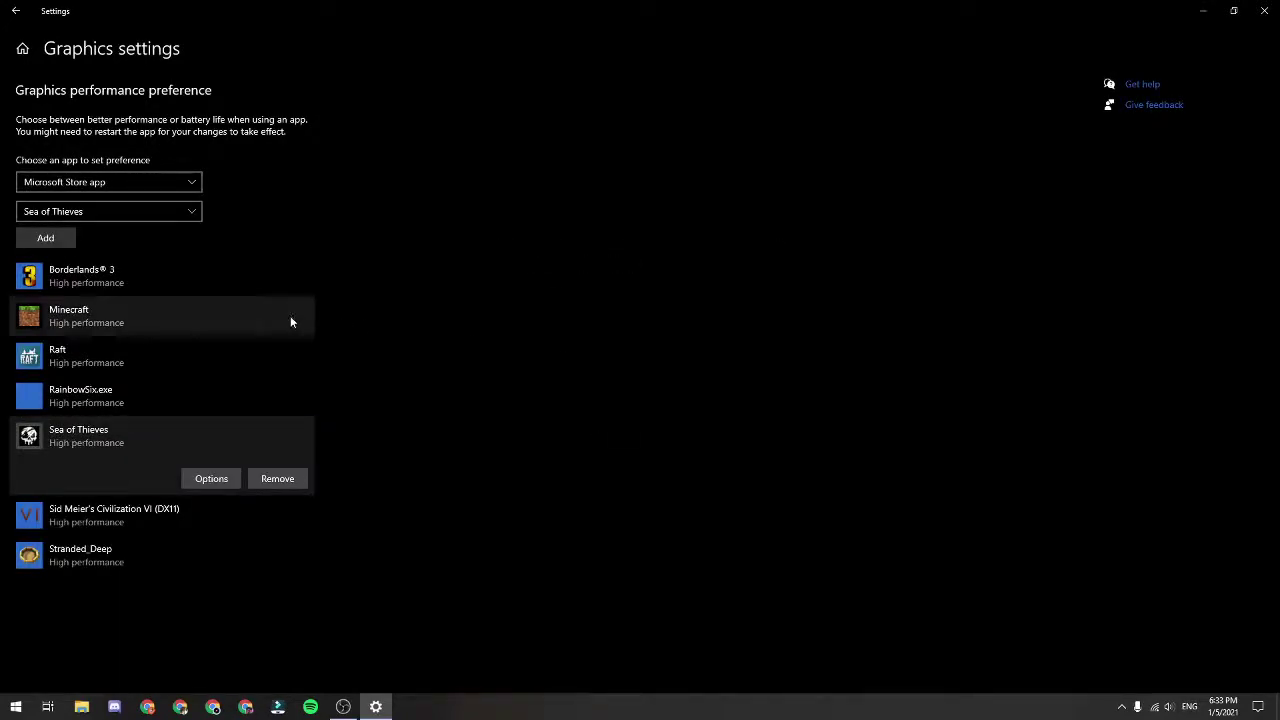
# Remove Raft from the graphics performance preference list and switch the app type to Desktop app.
pyautogui.click(251, 350)
pyautogui.click(277, 411)
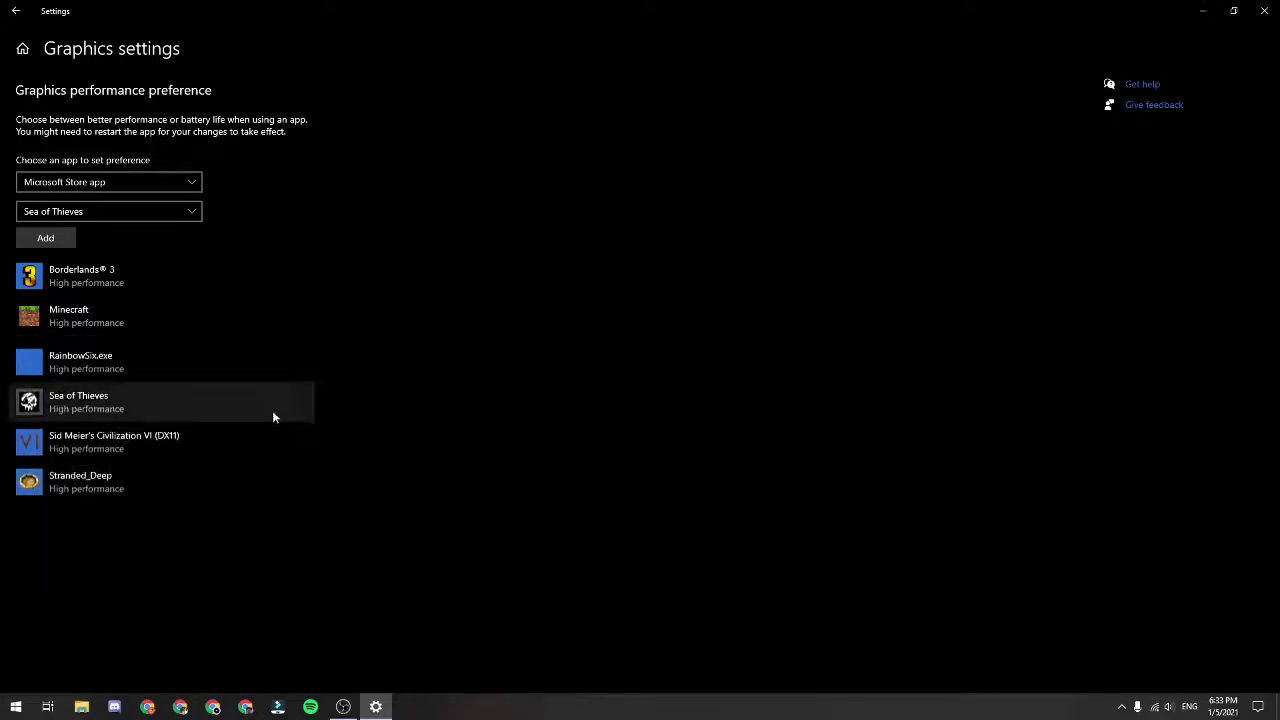
pyautogui.click(104, 182)
pyautogui.click(93, 161)
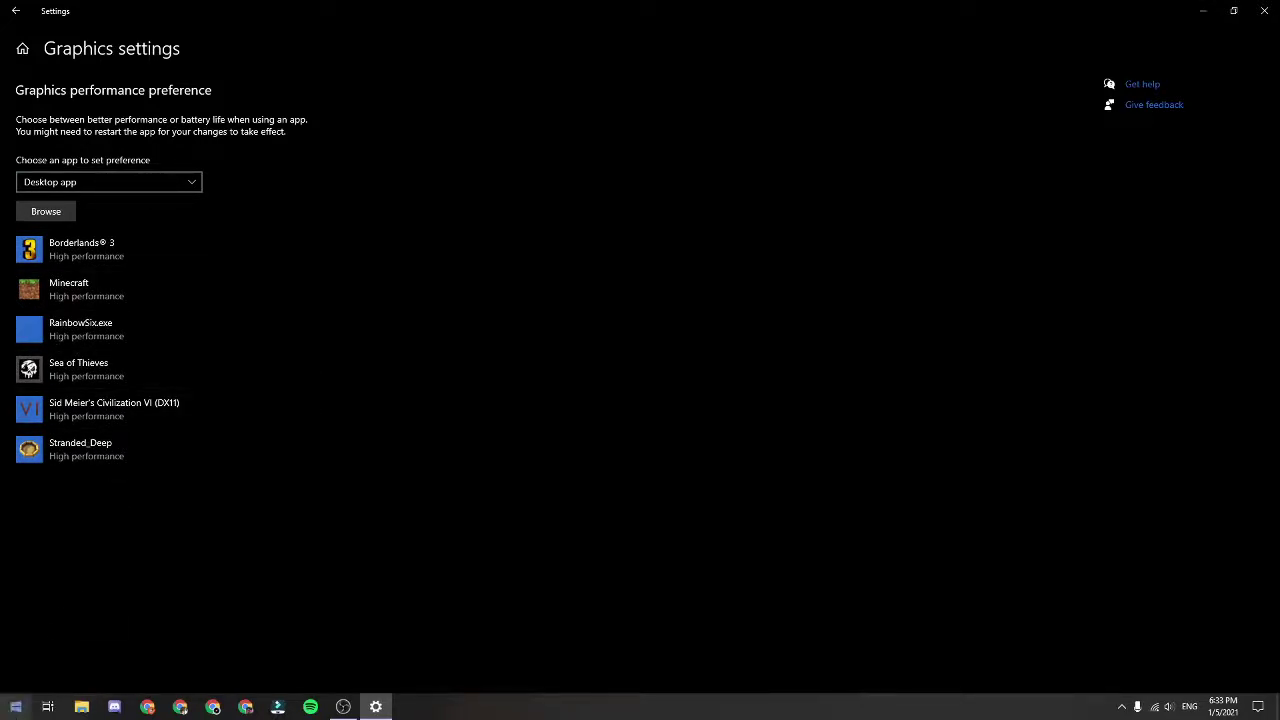
# Launch Raft, and open the file dialog for adding a desktop app in Graphics settings.
pyautogui.click(13, 712)
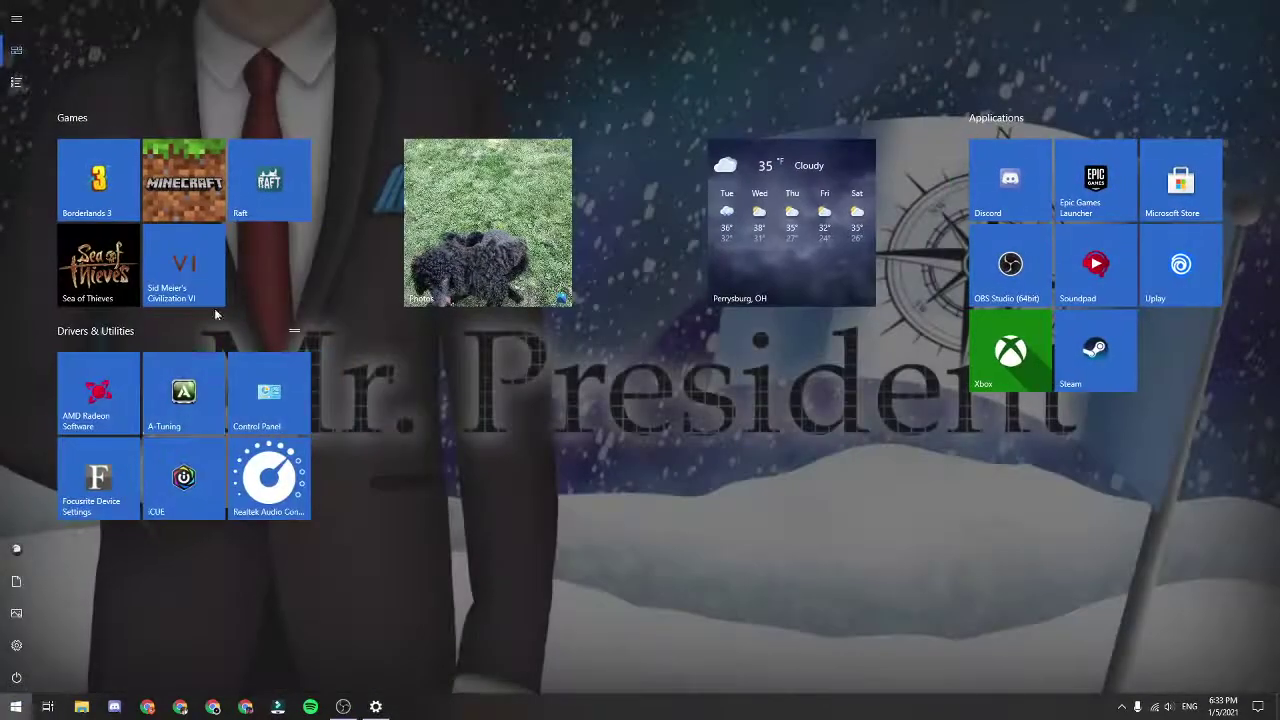
pyautogui.click(479, 288)
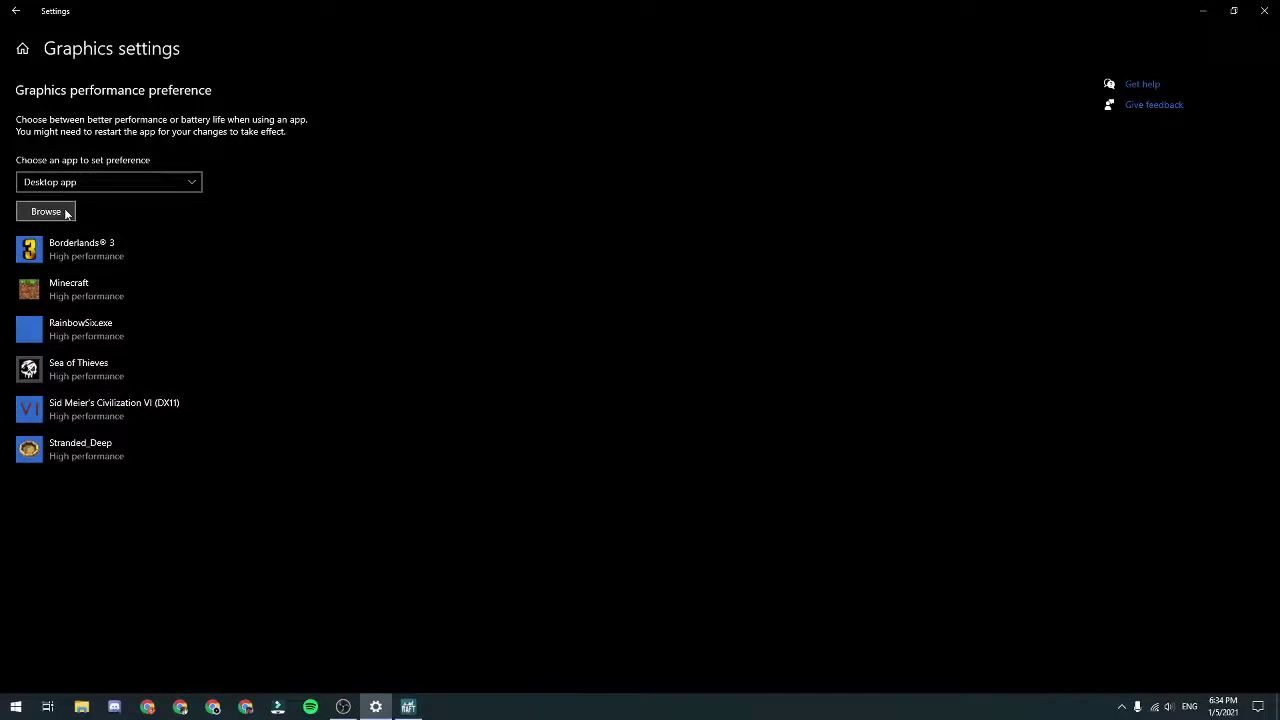
pyautogui.click(46, 211)
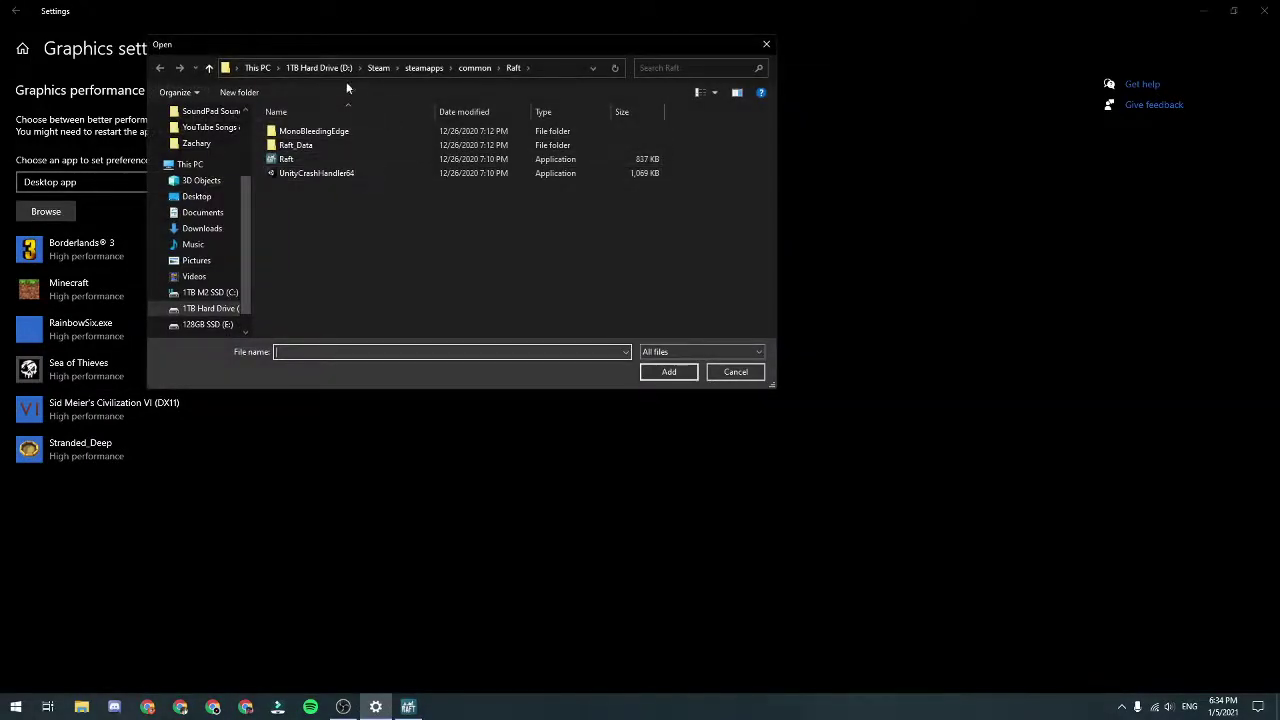
# Show the Desktop folder in the Open dialog and move the dialog aside to free up screen space.
pyautogui.scroll(5, 200, 220)
pyautogui.click(196, 137)
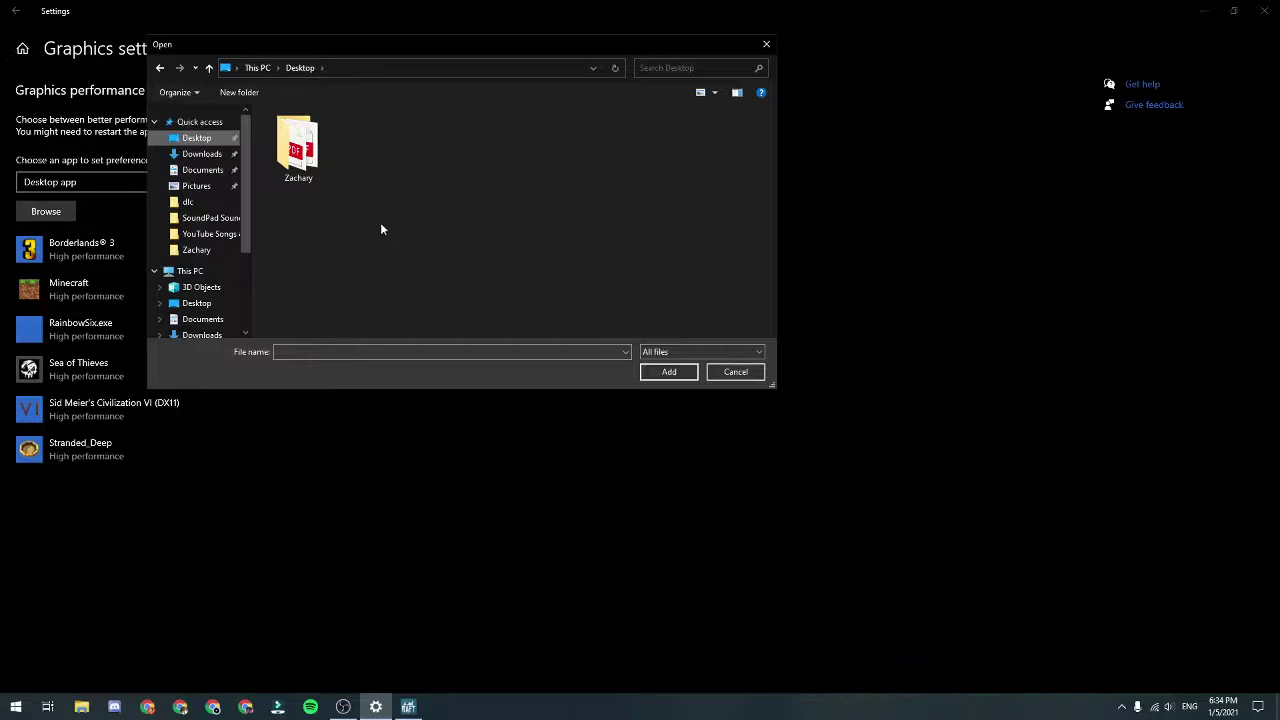
pyautogui.scroll(-3, 216, 266)
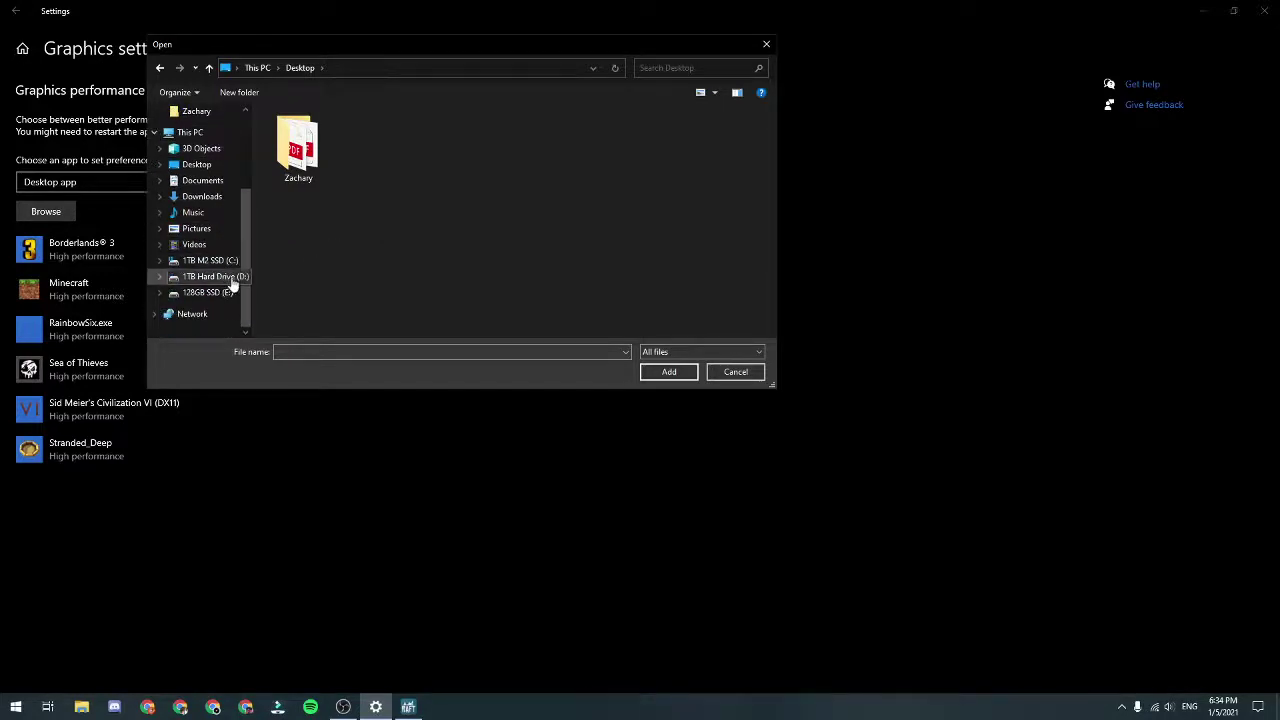
pyautogui.scroll(4, 225, 287)
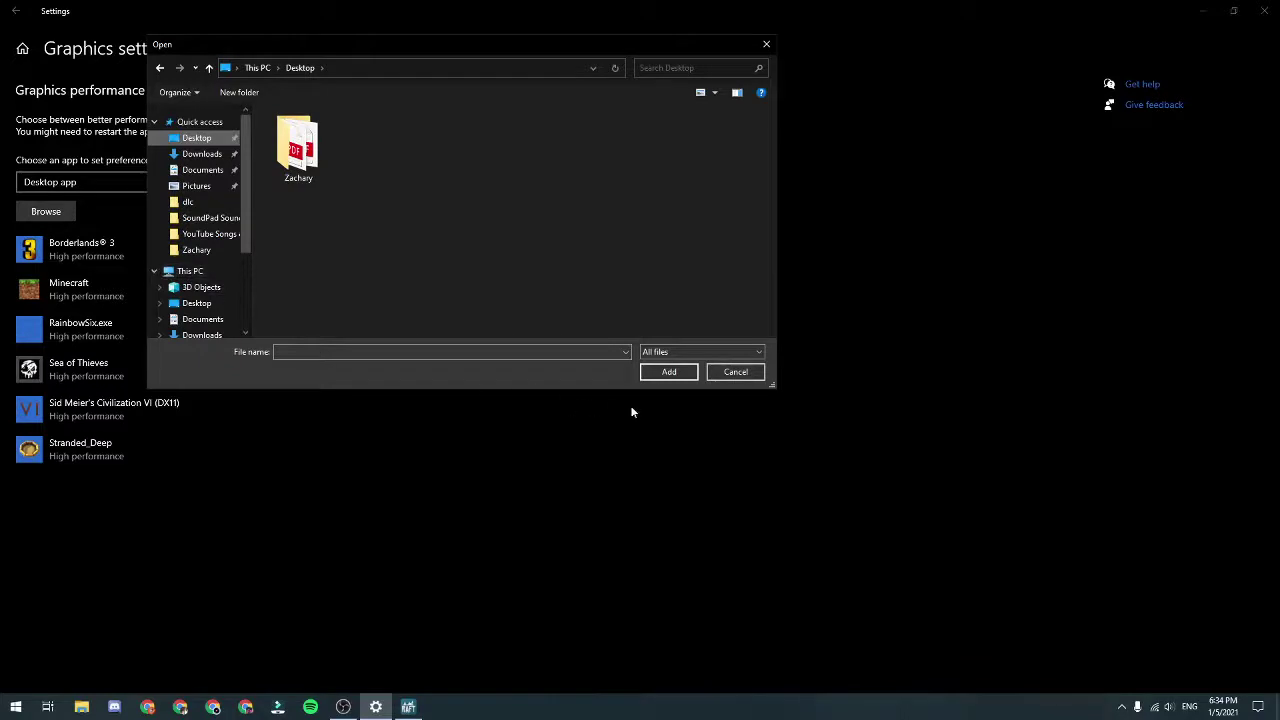
pyautogui.moveTo(452, 48); pyautogui.dragTo(304, 13)
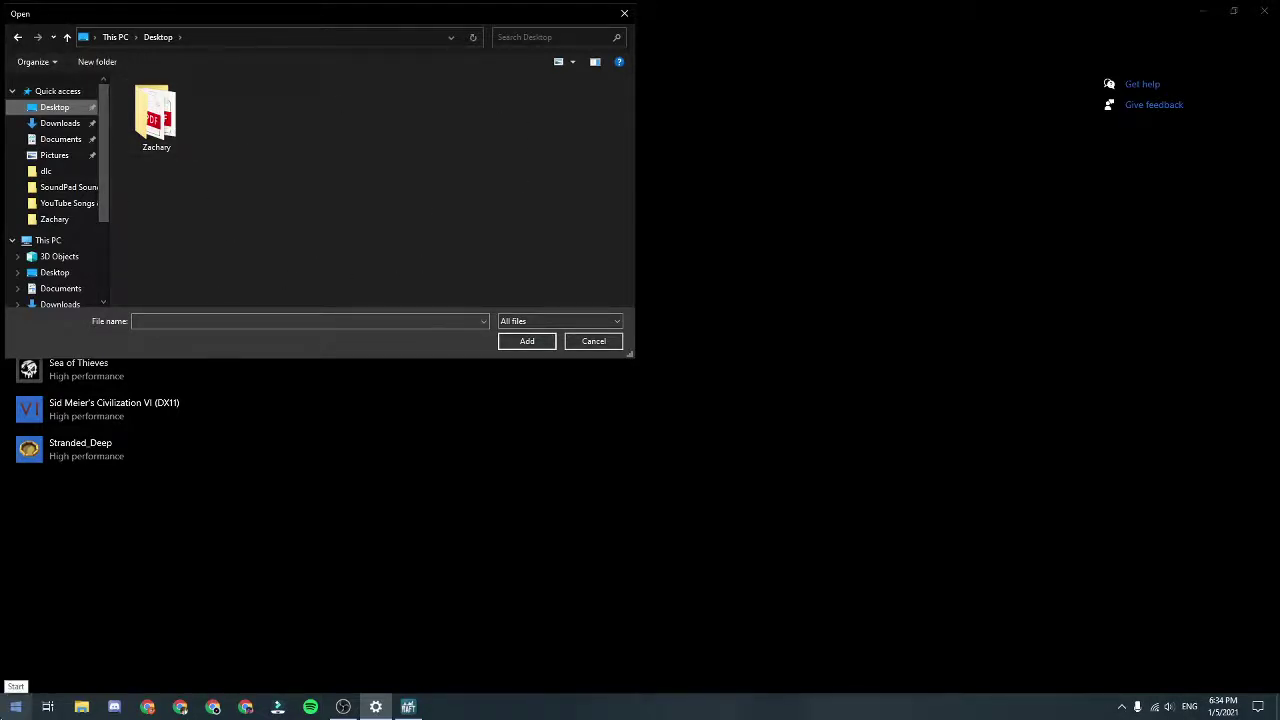
# Open Task Manager and place its window beside the Open dialog, keeping the detailed process view.
pyautogui.rightClick(17, 711)
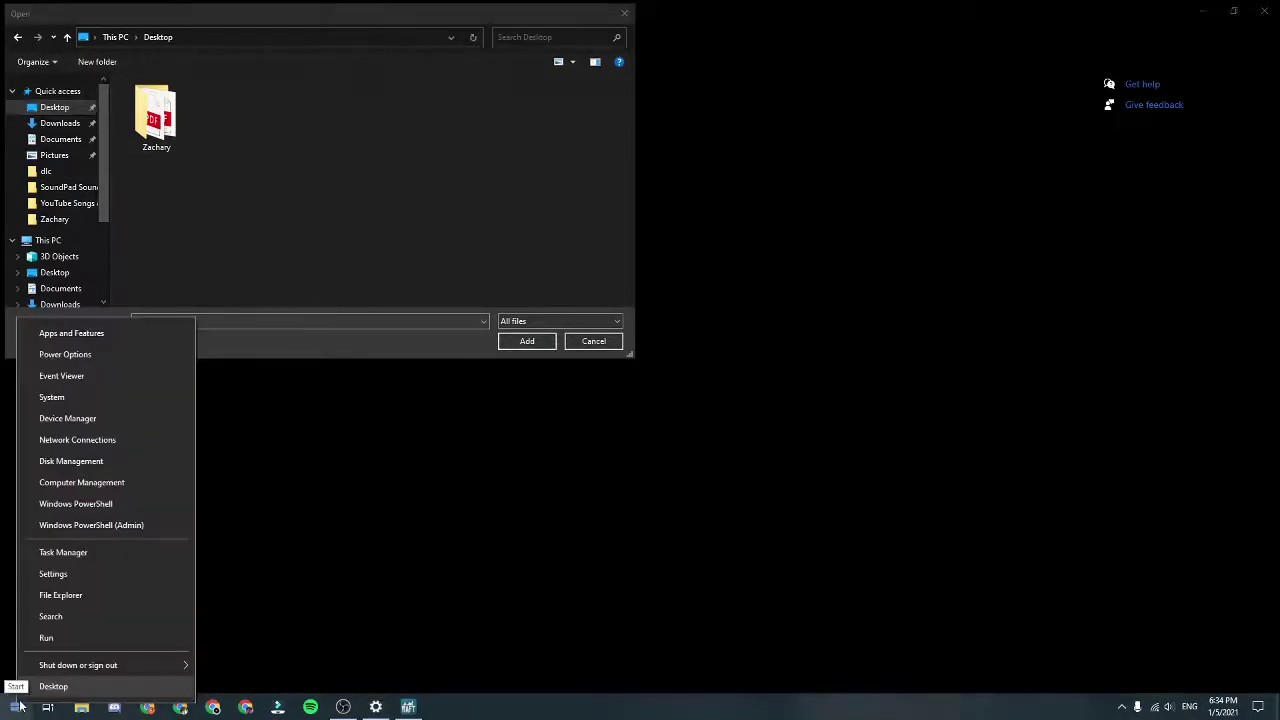
pyautogui.click(94, 552)
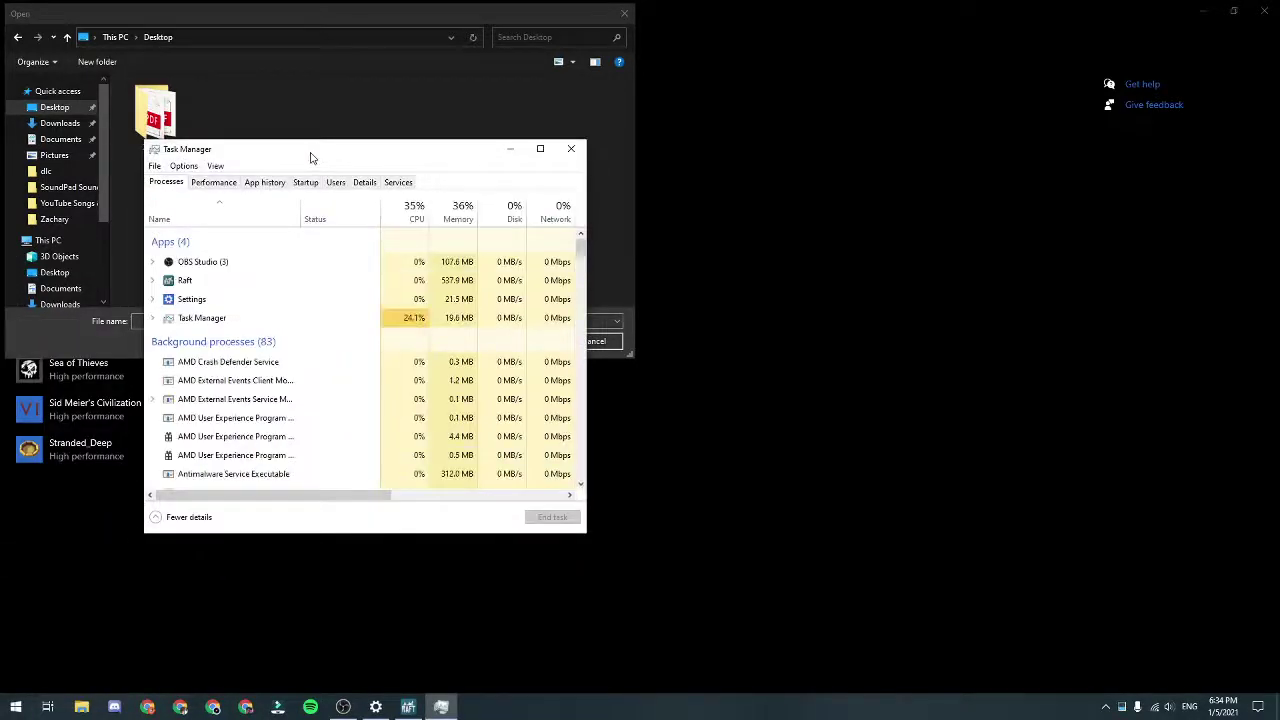
pyautogui.moveTo(311, 157); pyautogui.dragTo(803, 20)
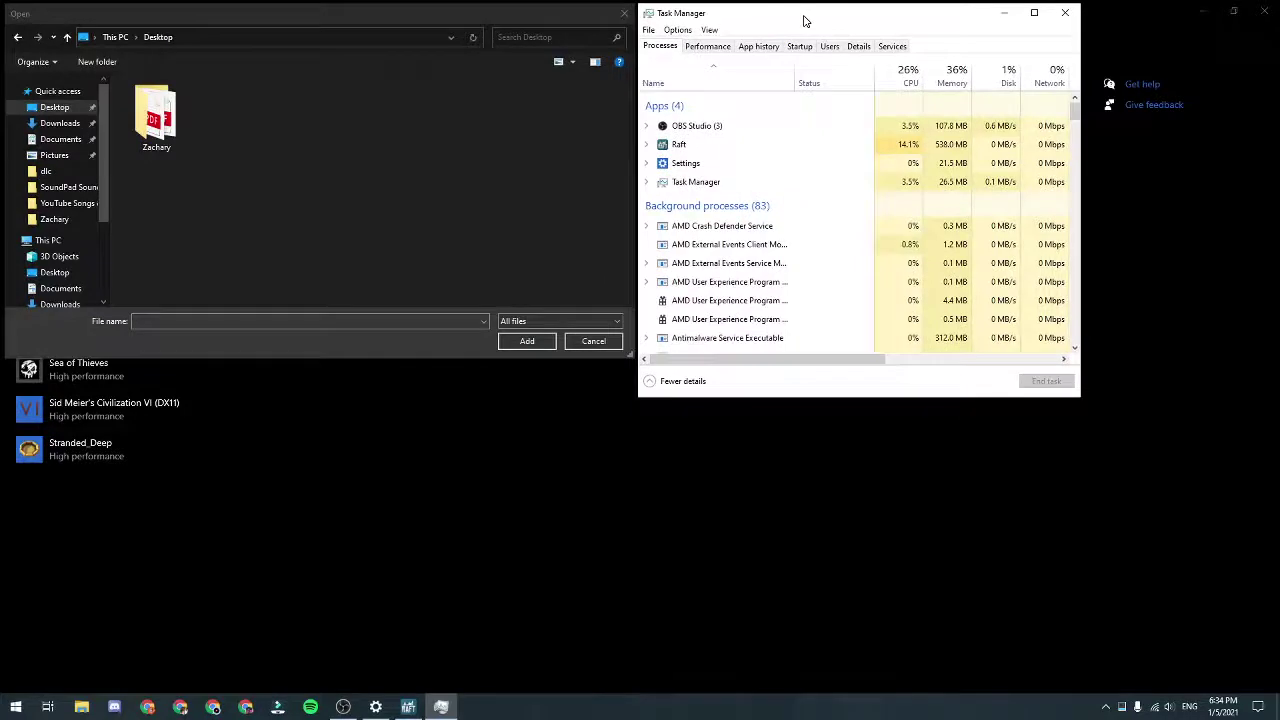
pyautogui.click(655, 382)
pyautogui.click(650, 230)
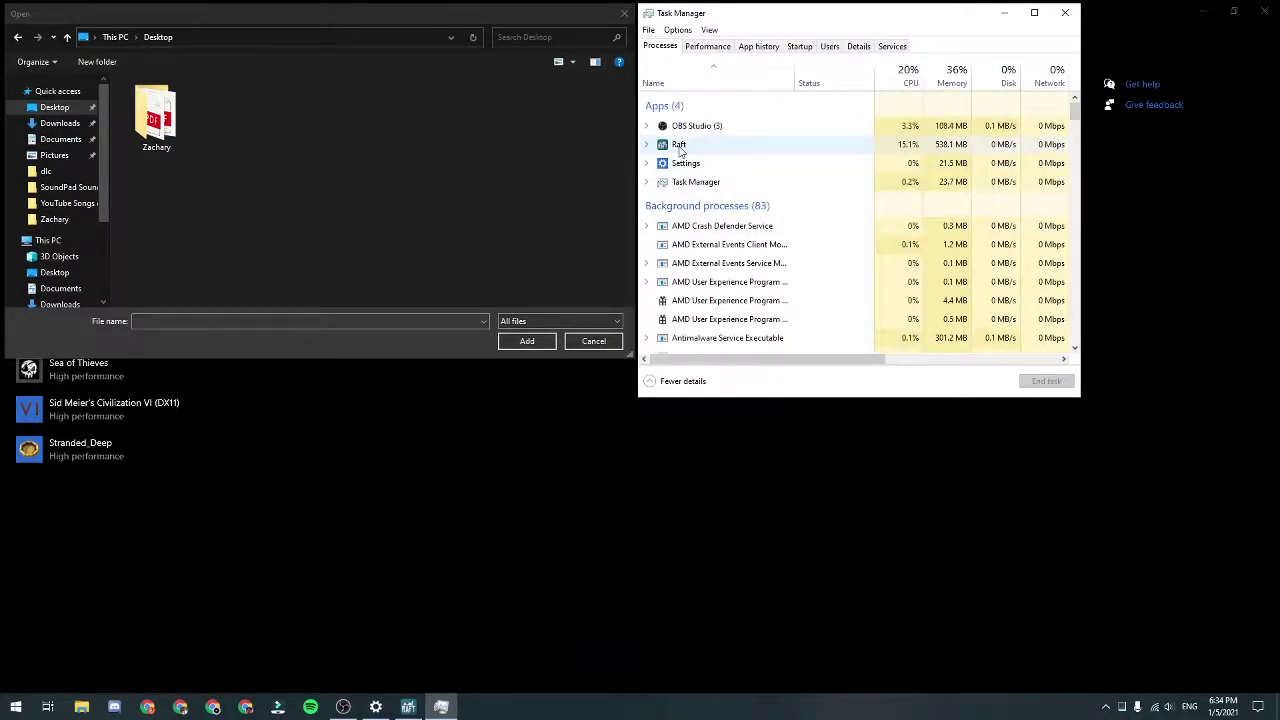
# Open the file location of the running Raft process from Task Manager.
pyautogui.rightClick(680, 149)
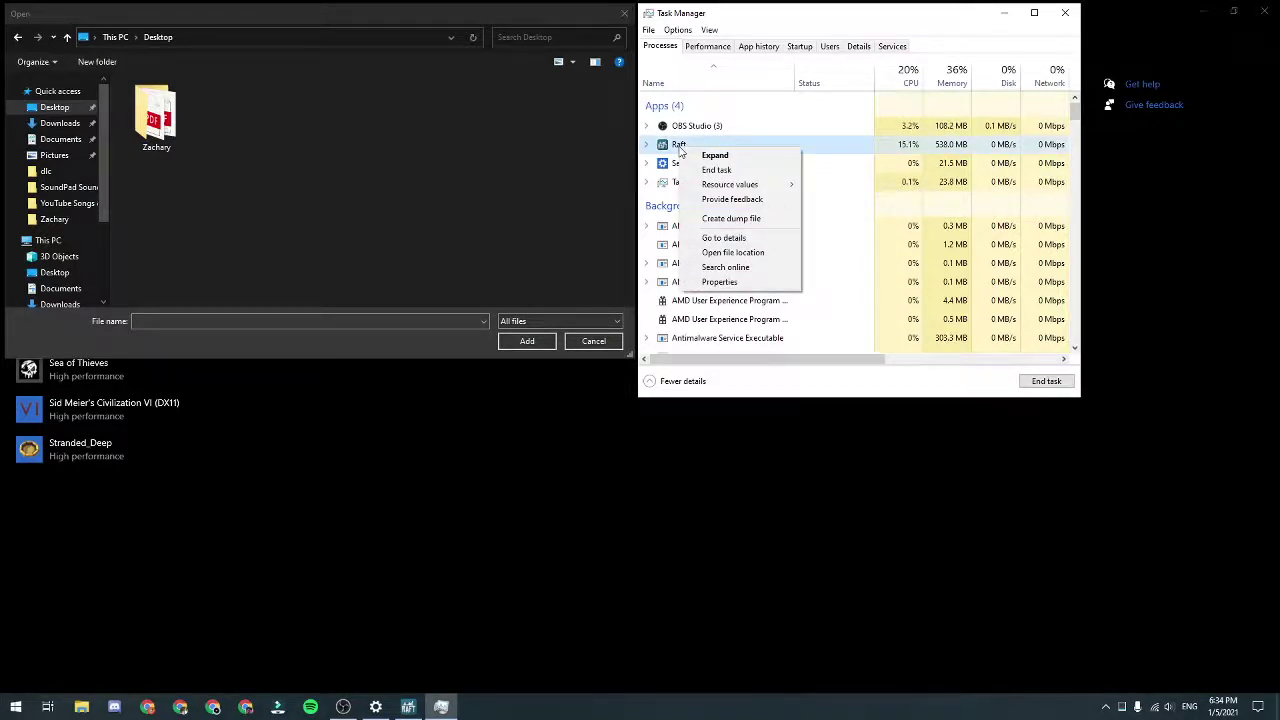
pyautogui.click(733, 252)
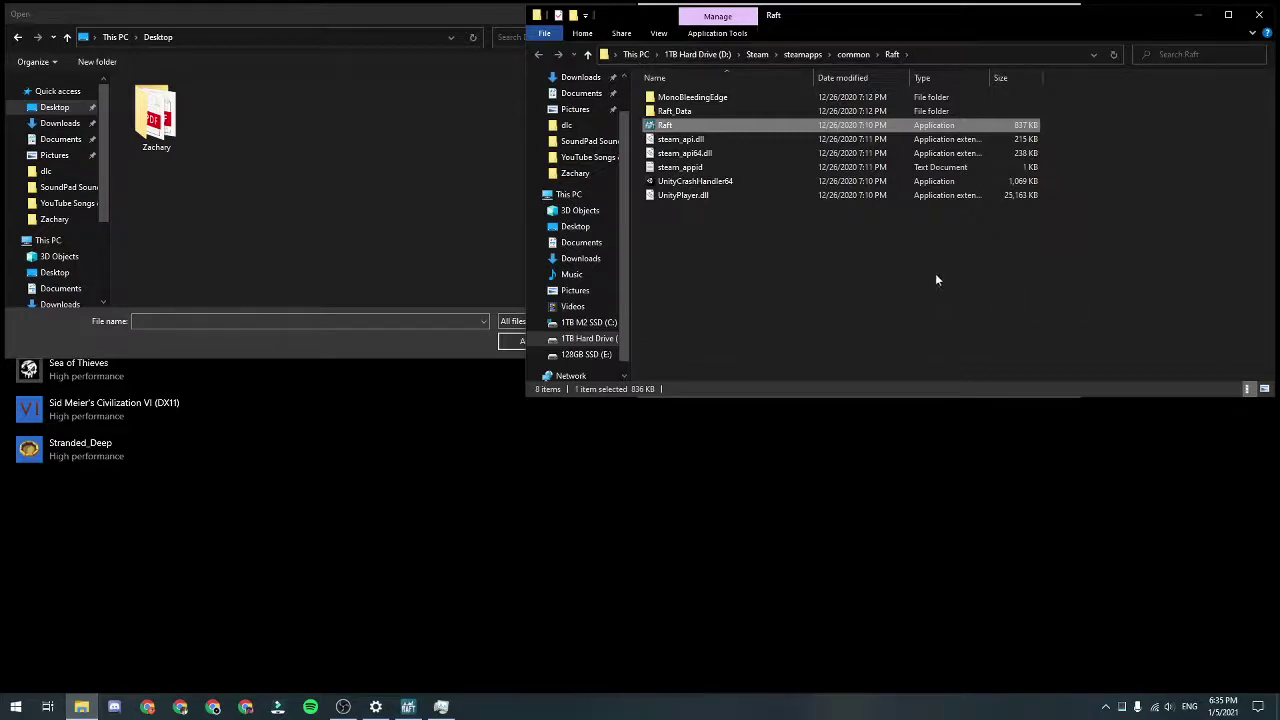
pyautogui.click(874, 303)
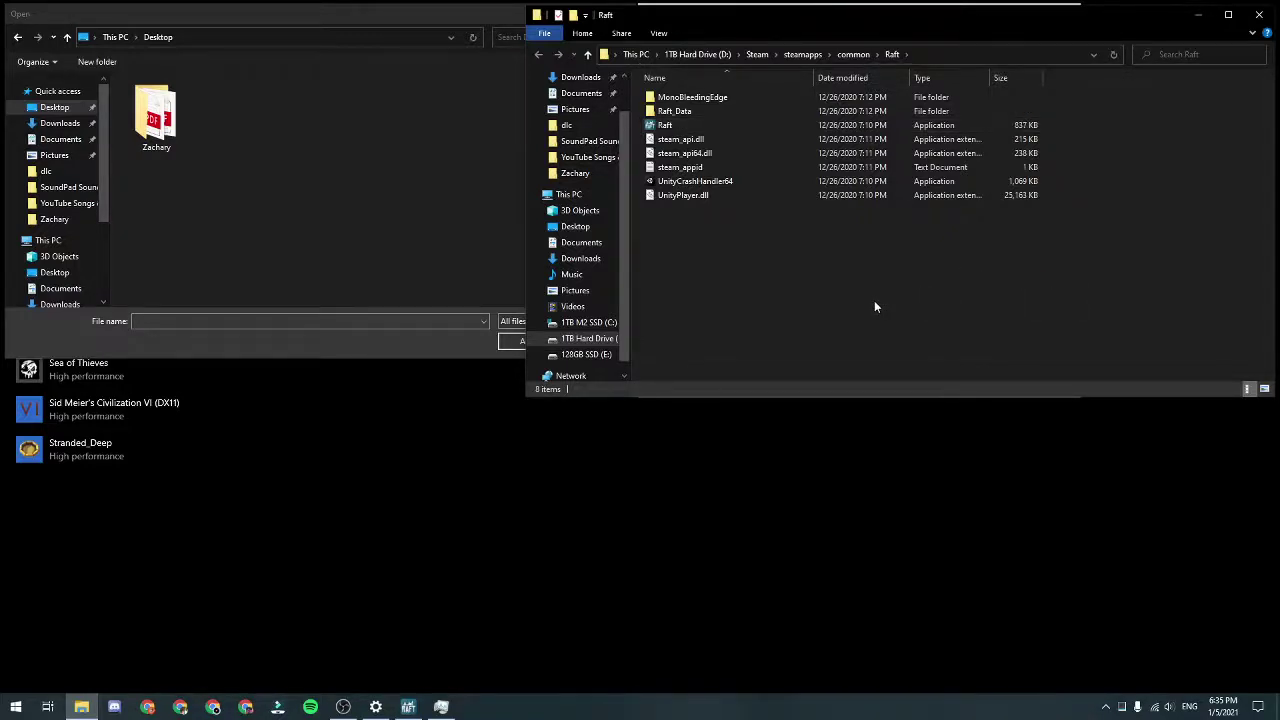
# Copy the folder path D:\Steam\steamapps\common\Raft from File Explorer and go to that folder in the Open dialog.
pyautogui.click(938, 52)
pyautogui.hotkey('ctrl', 'c')
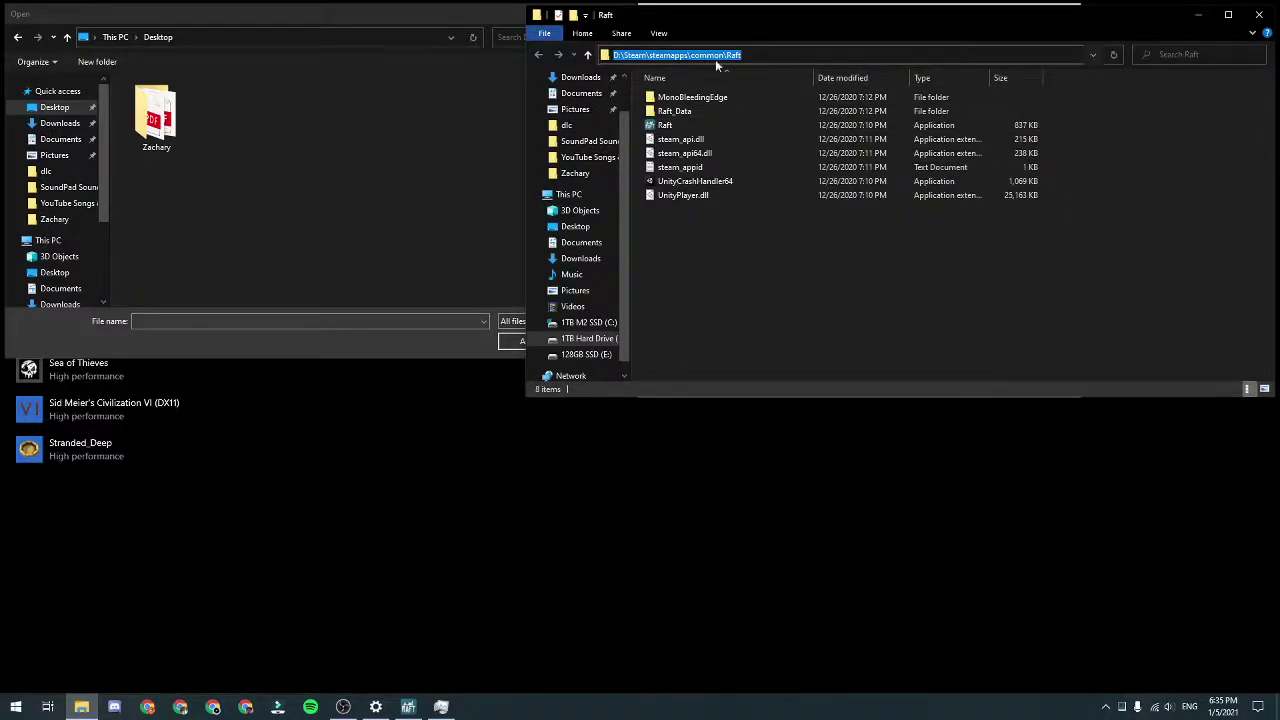
pyautogui.click(254, 37)
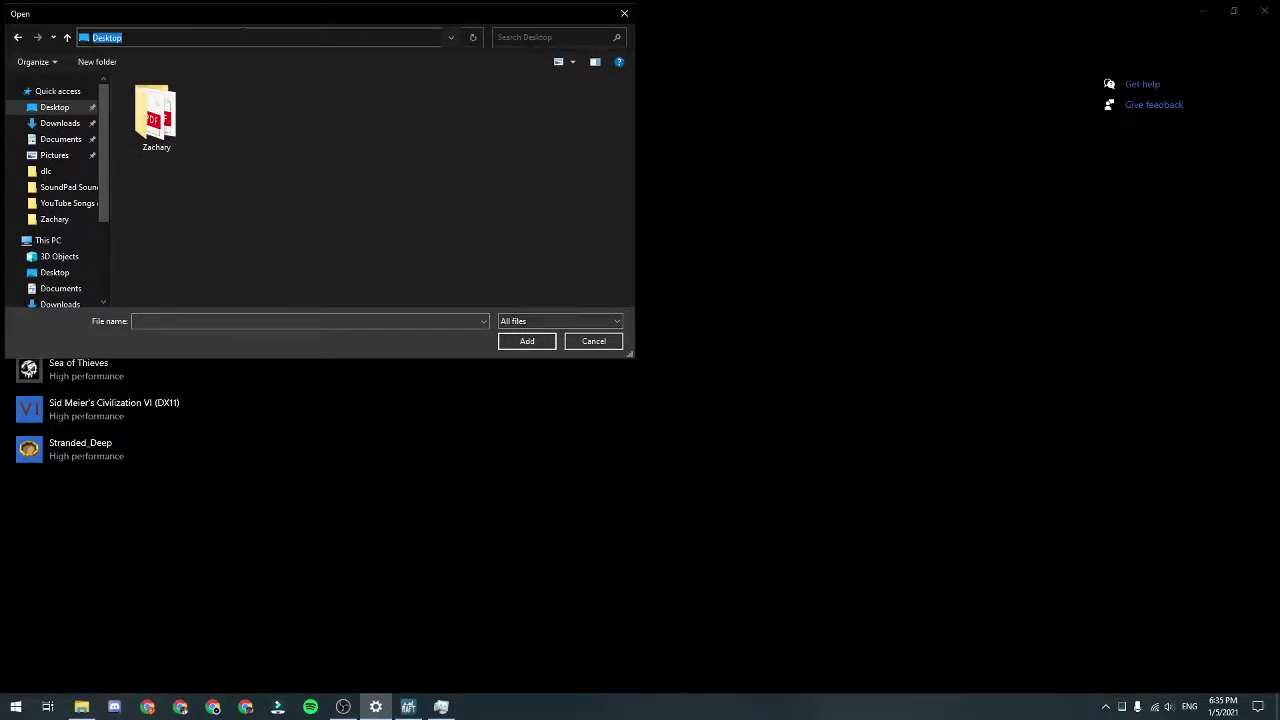
pyautogui.hotkey('ctrl', 'v')
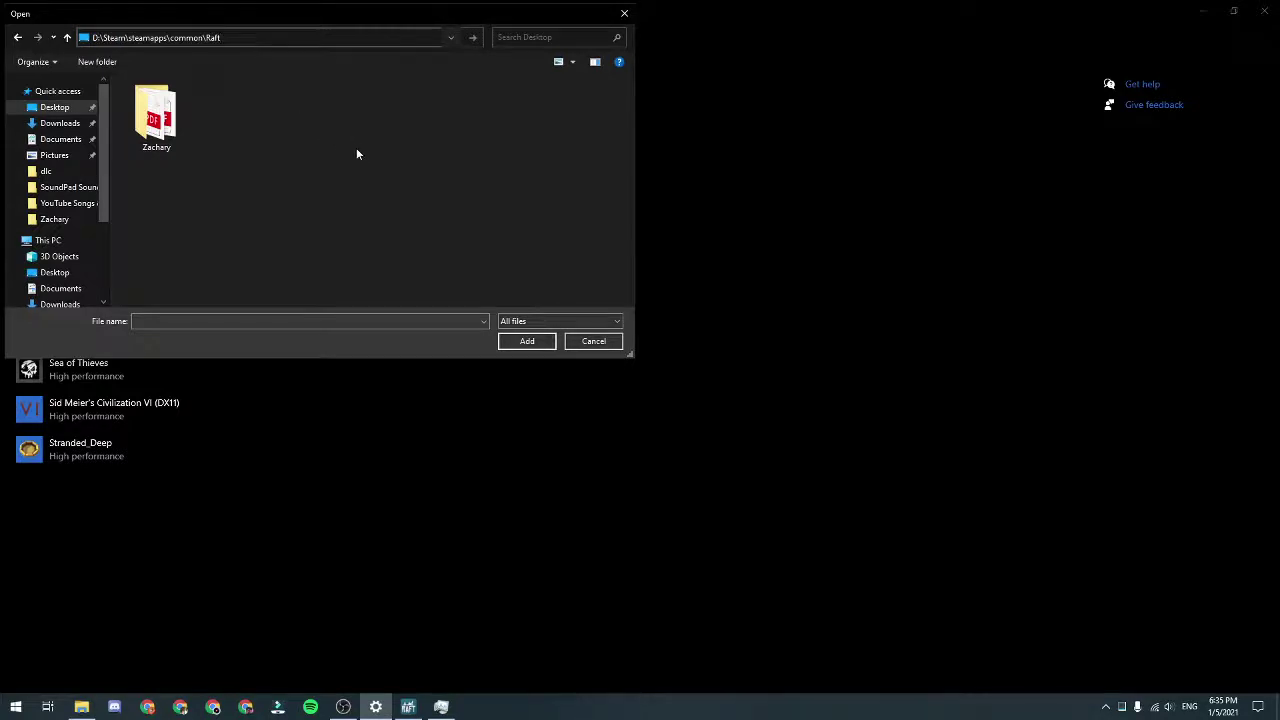
pyautogui.press('Return')
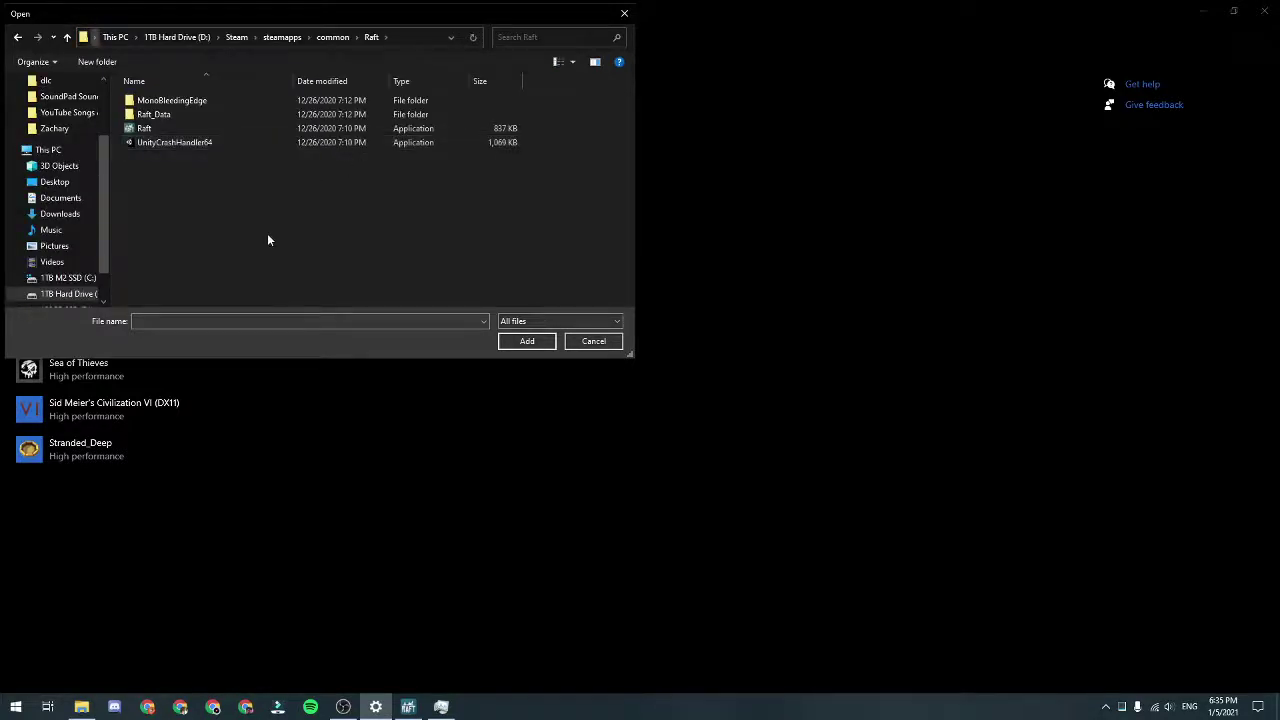
# Add the Raft application to Graphics settings and save its graphics preference as High performance.
pyautogui.click(177, 129)
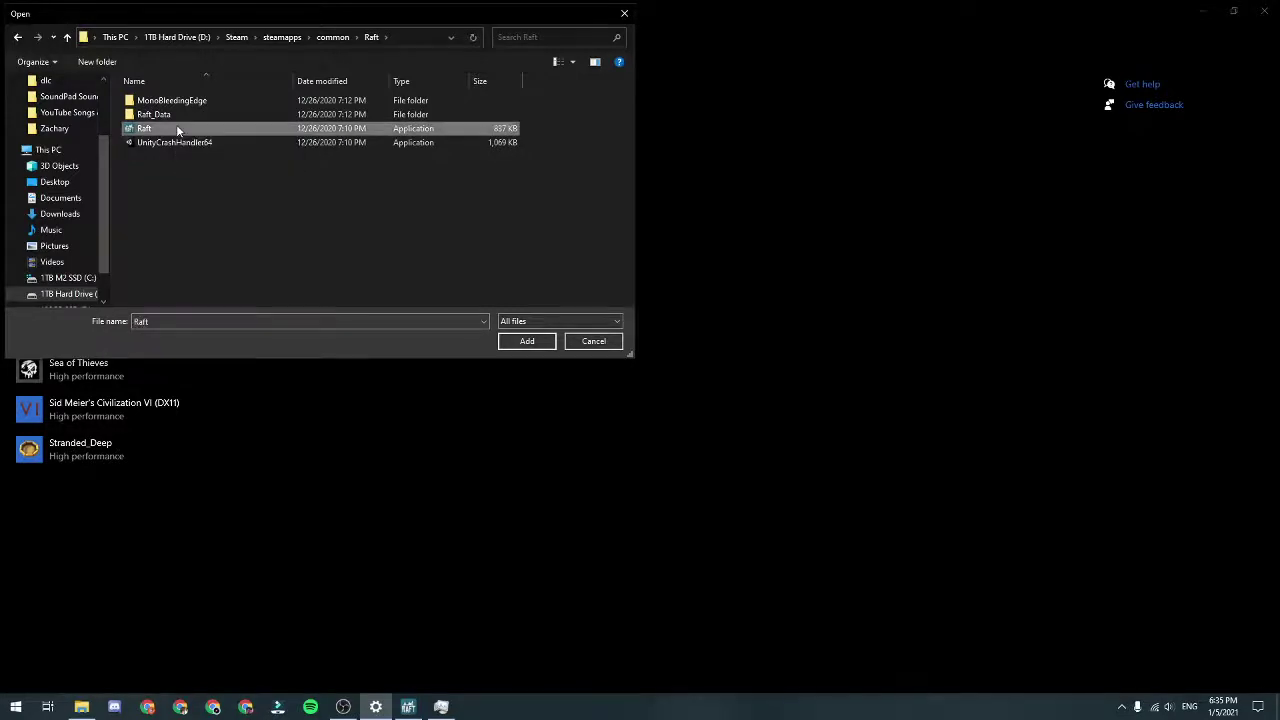
pyautogui.click(535, 341)
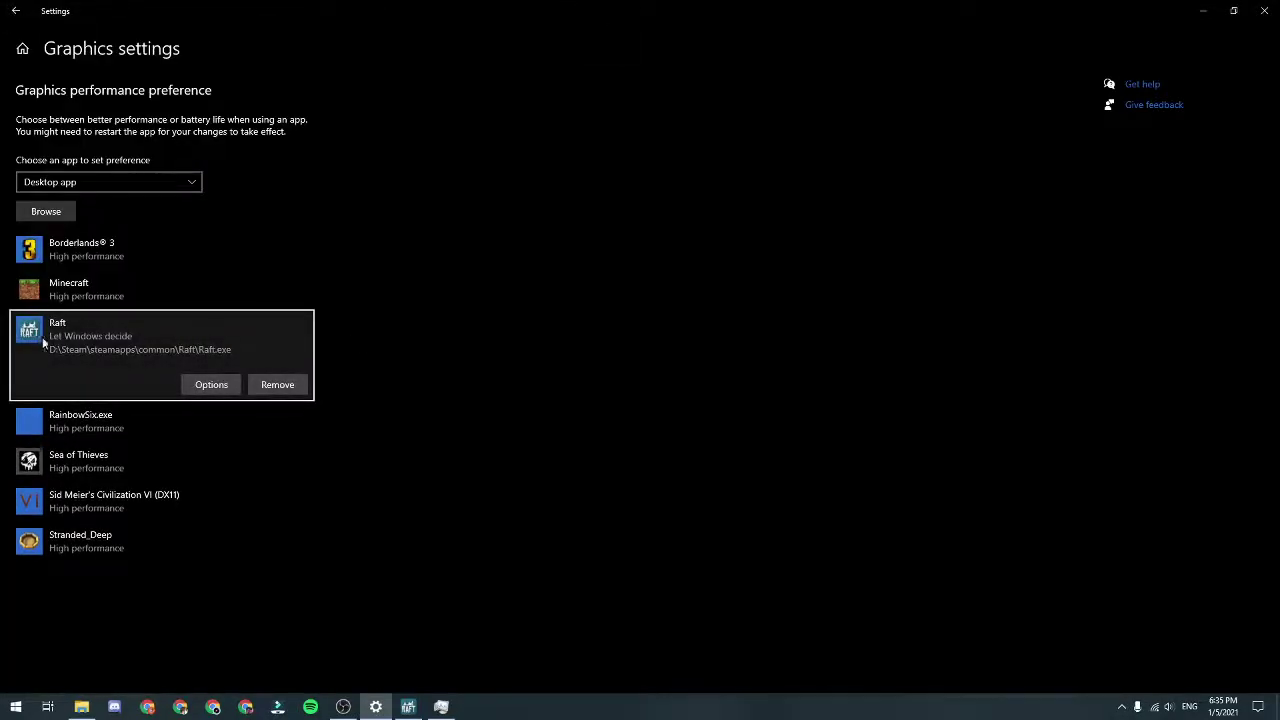
pyautogui.click(213, 384)
pyautogui.click(526, 377)
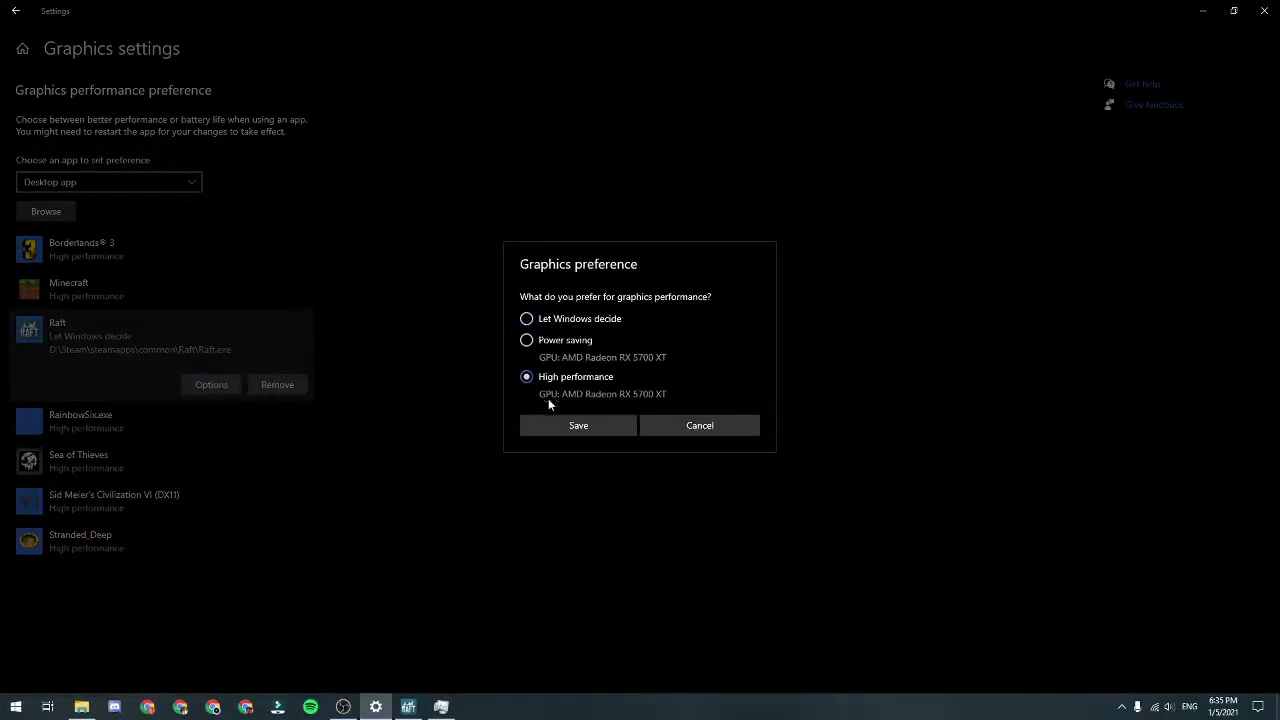
pyautogui.click(569, 430)
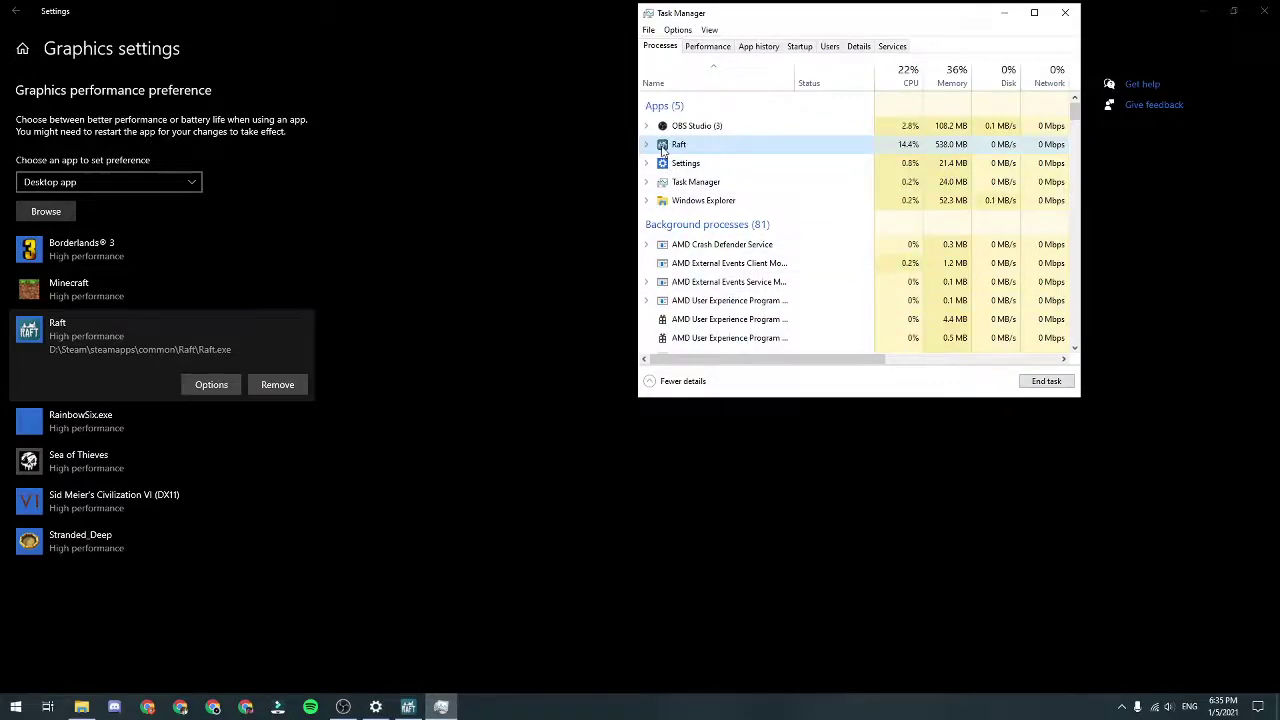
# Examine the available commands and the expandable subprocess of the Raft entry in Task Manager.
pyautogui.rightClick(690, 147)
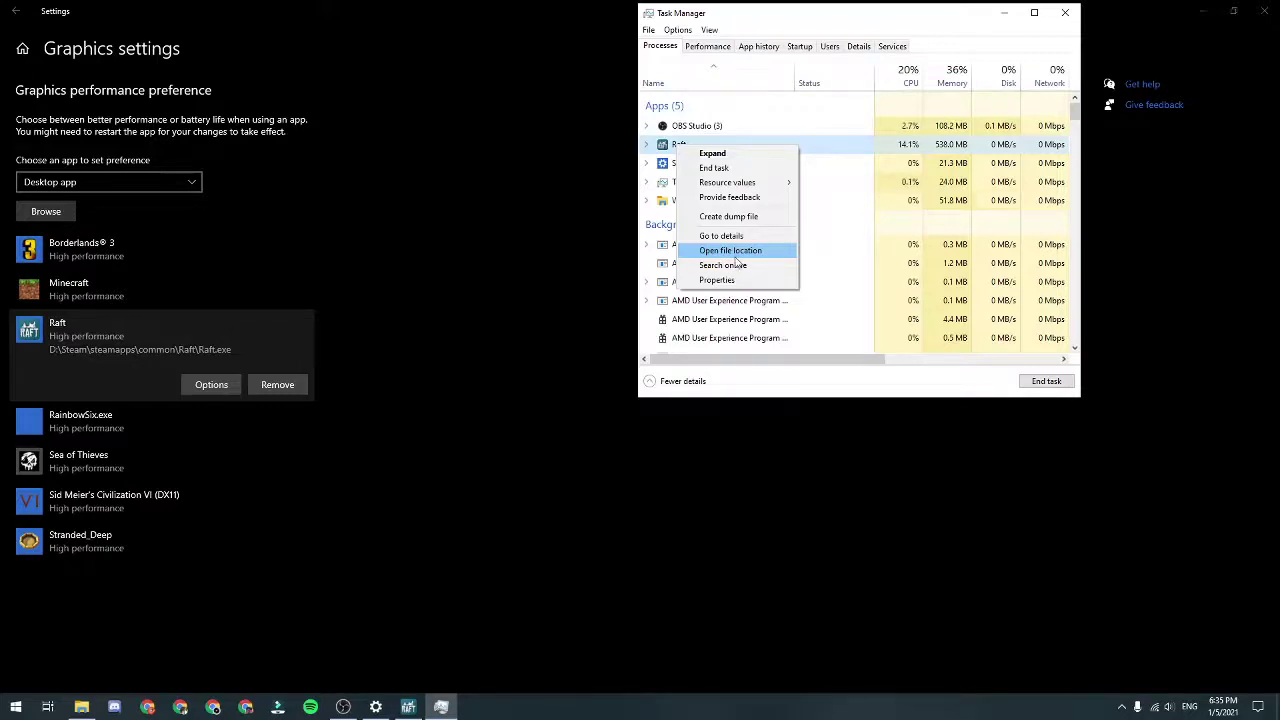
pyautogui.click(645, 148)
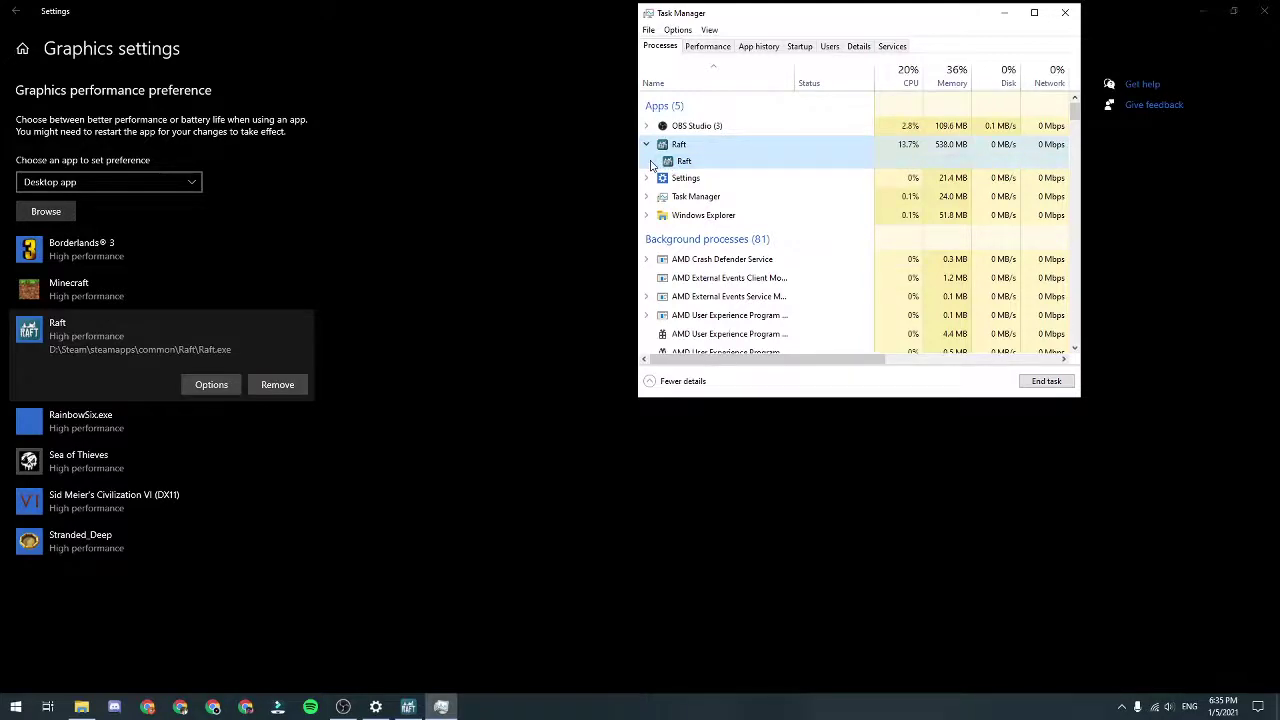
pyautogui.click(646, 148)
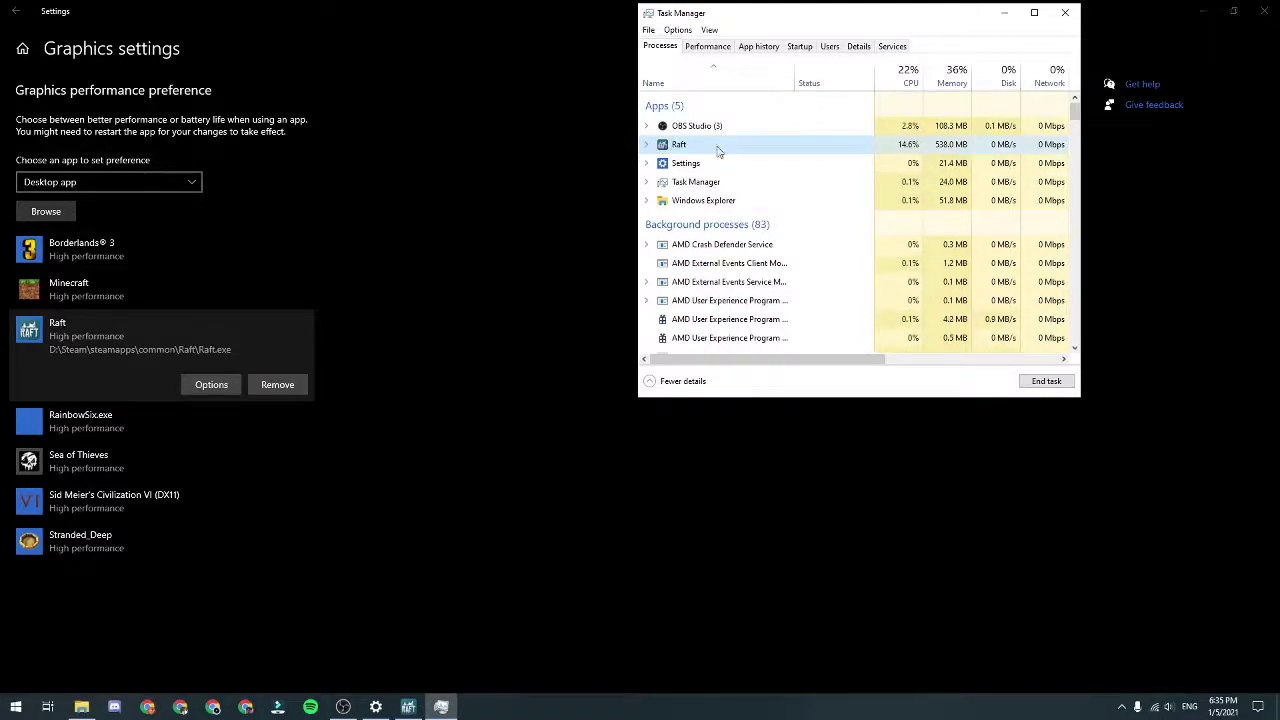
pyautogui.click(647, 150)
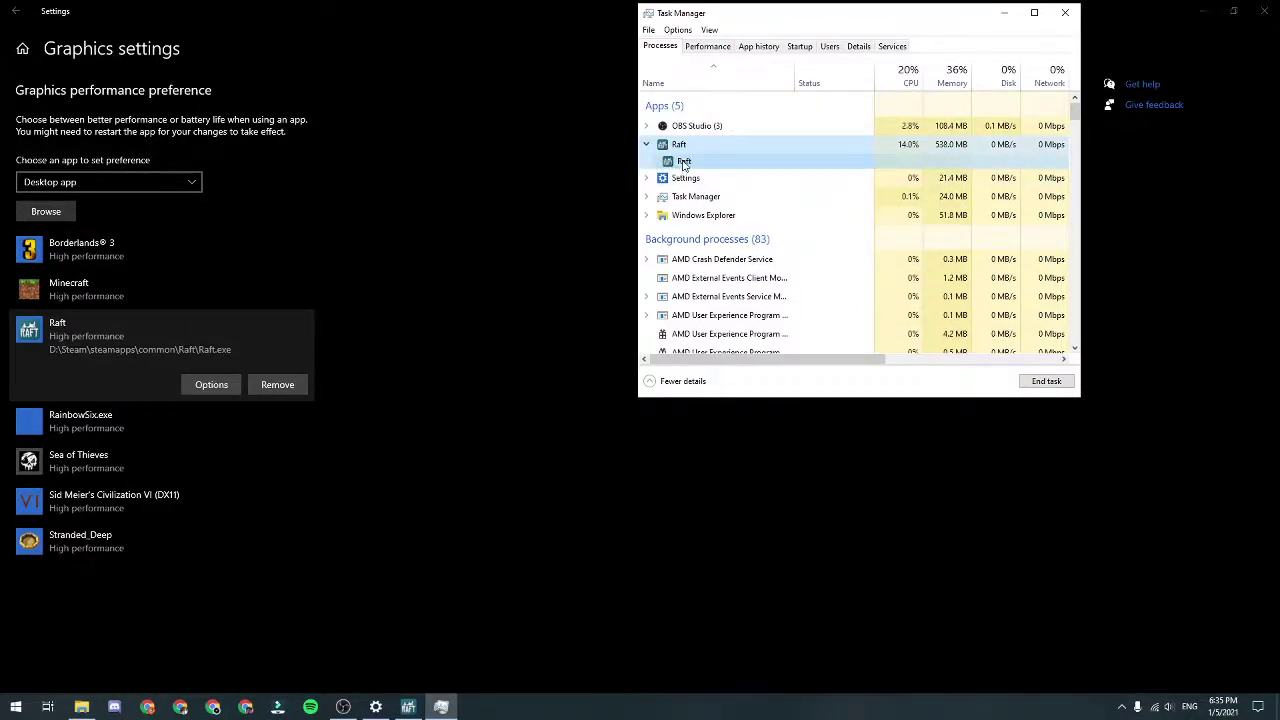
pyautogui.rightClick(686, 165)
pyautogui.rightClick(679, 146)
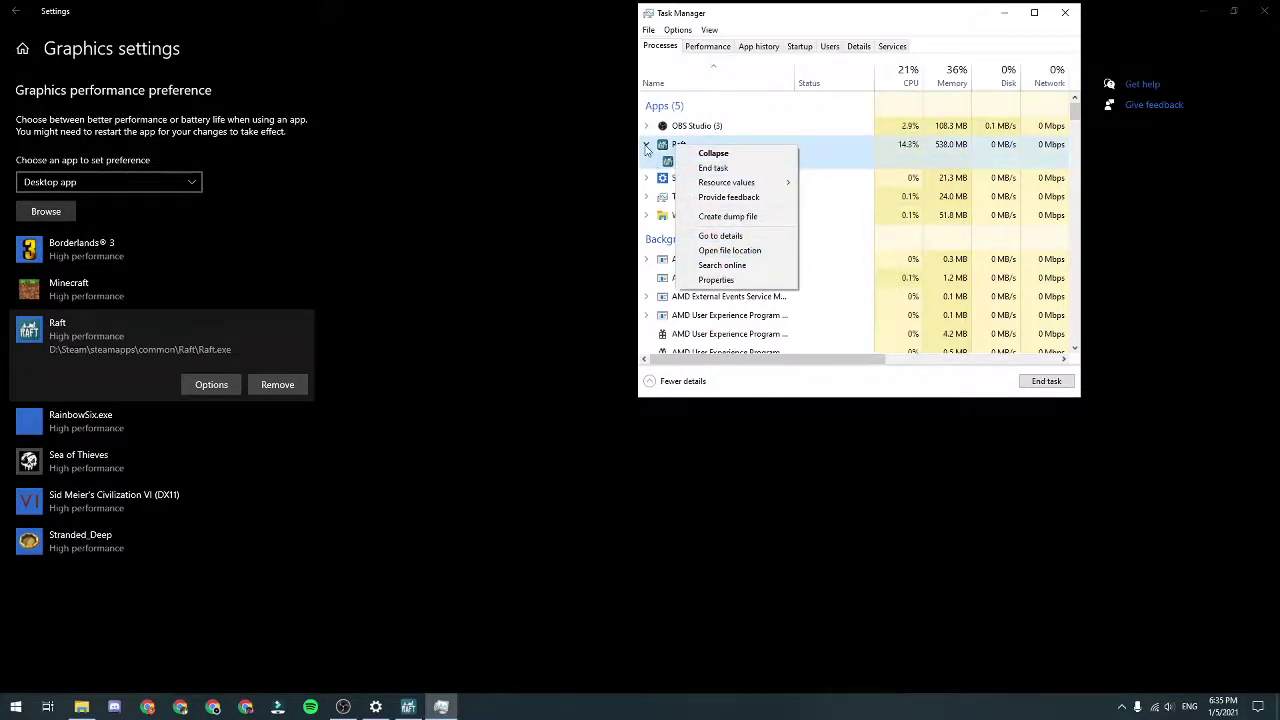
pyautogui.click(646, 146)
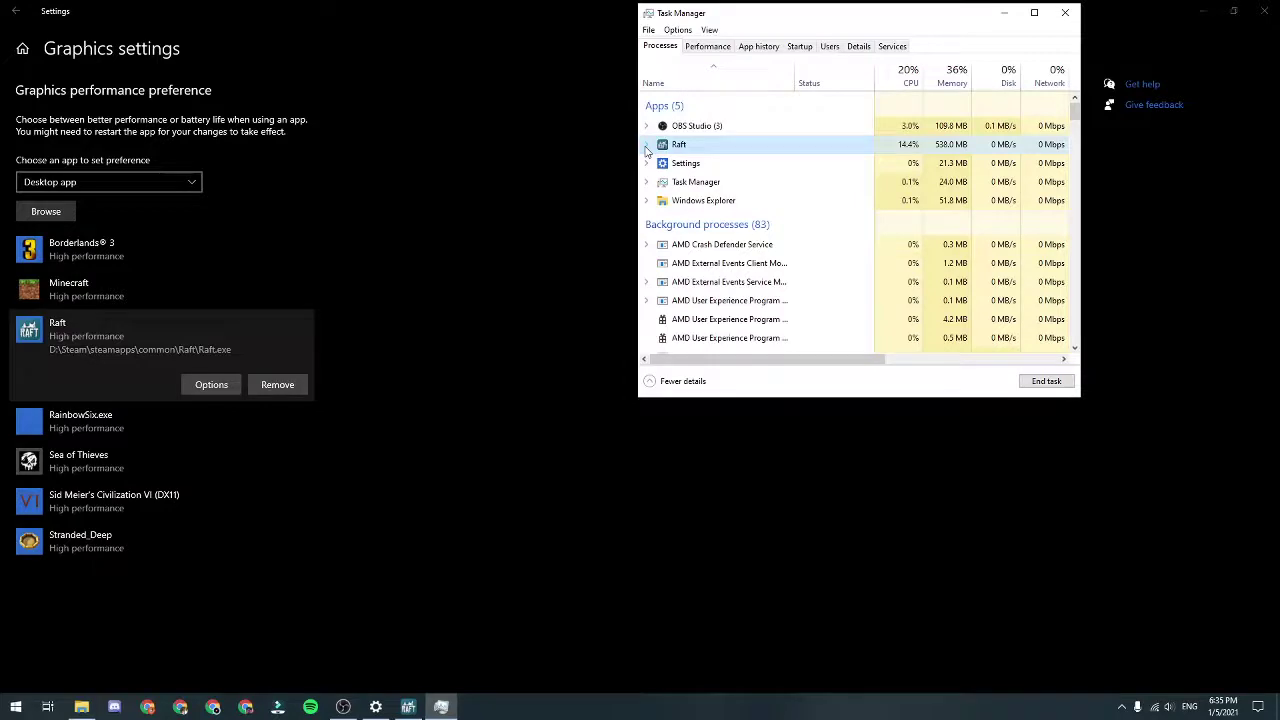
# Close Task Manager and quit the running Raft game.
pyautogui.click(1064, 14)
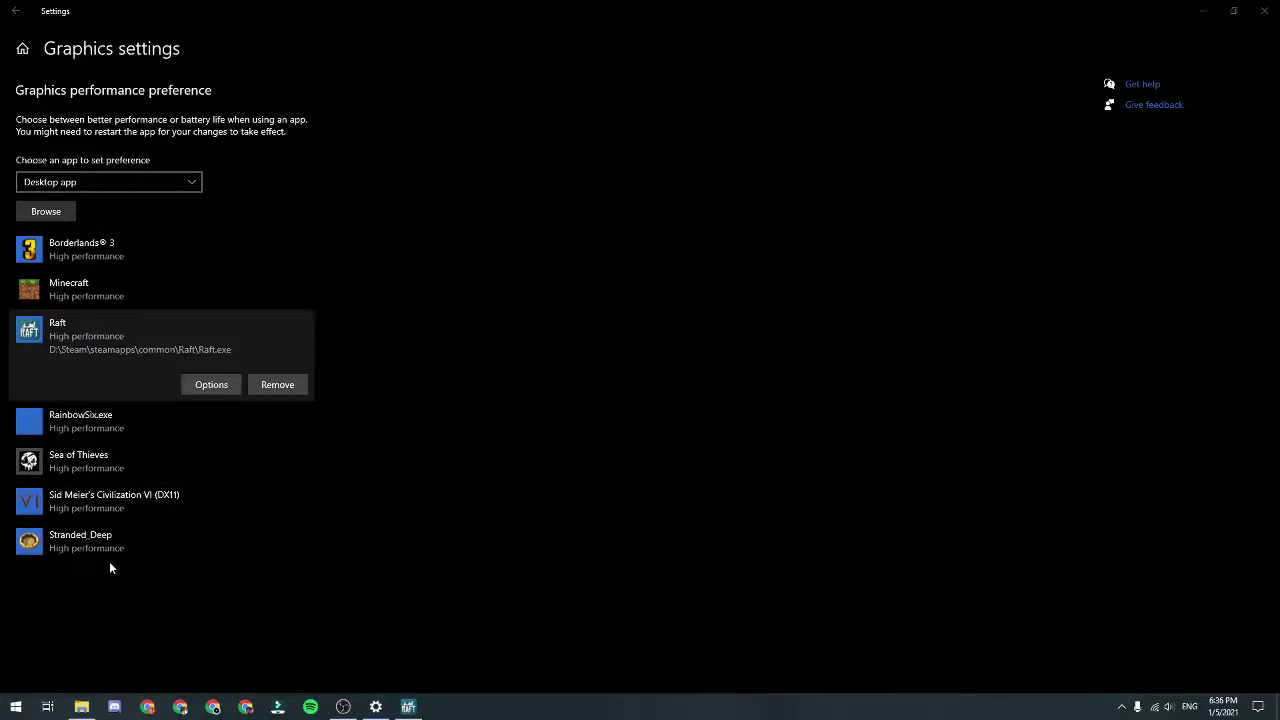
pyautogui.moveTo(408, 706)
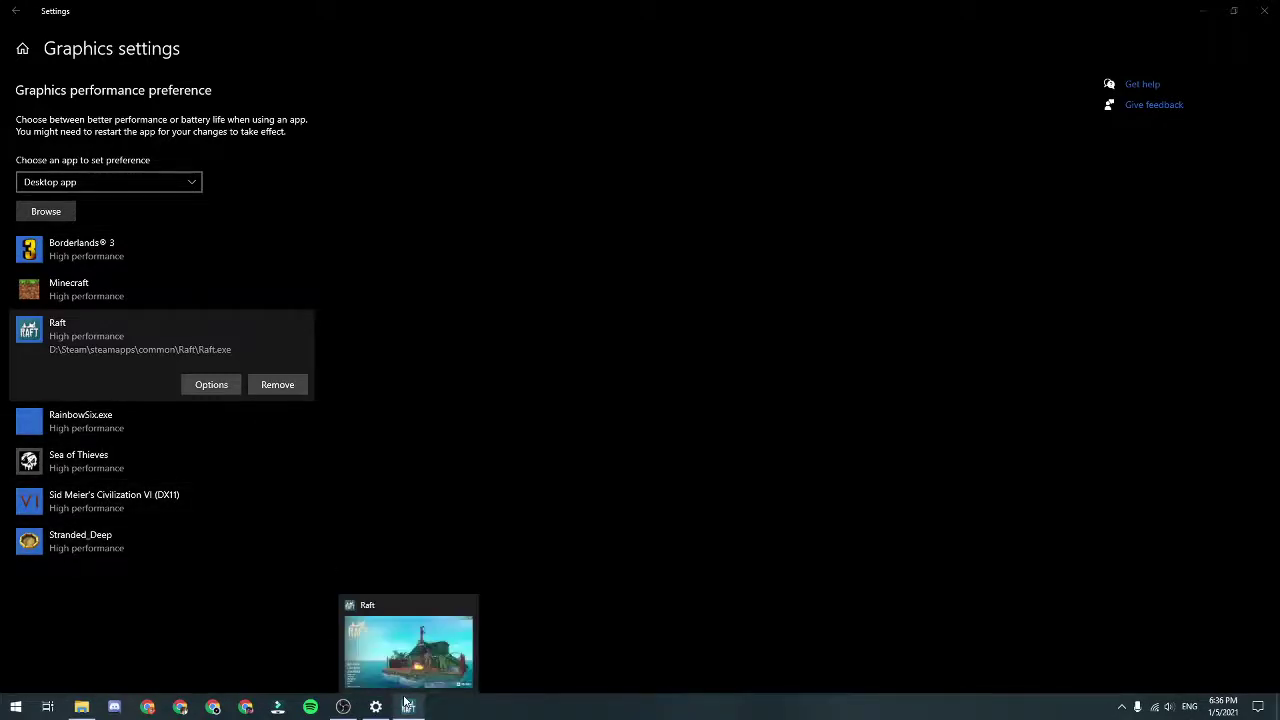
pyautogui.click(467, 605)
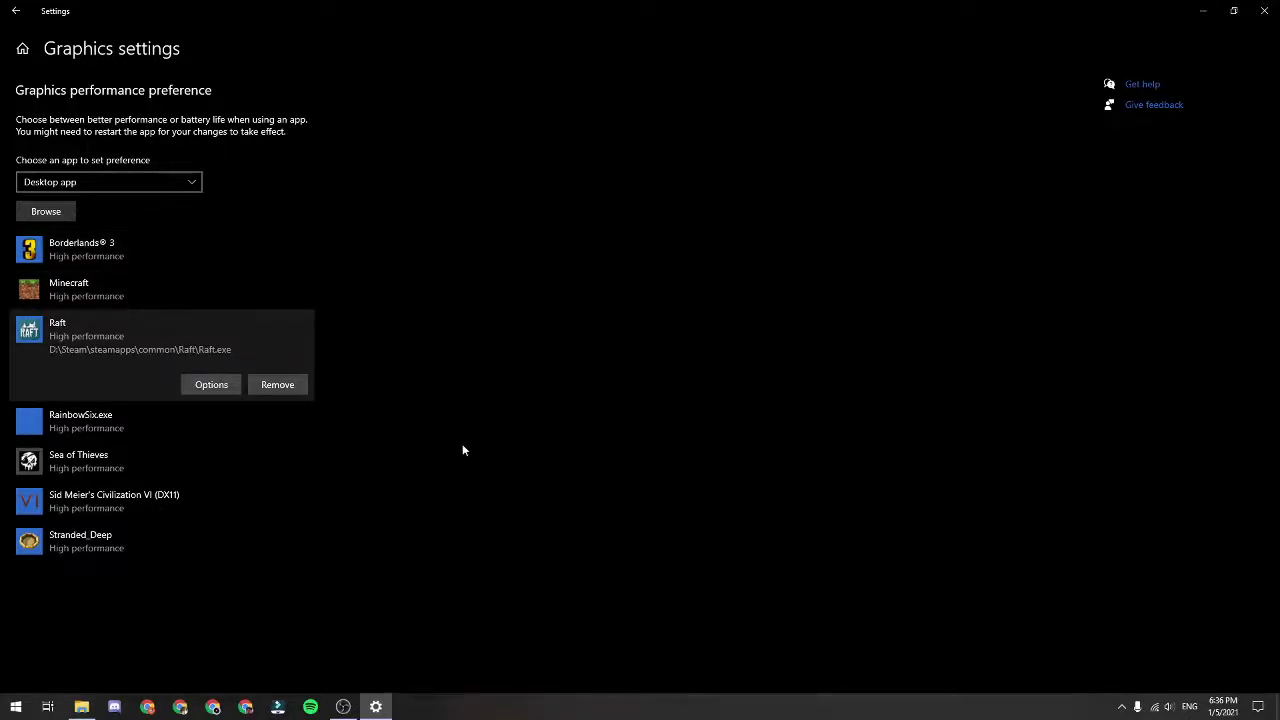
# Open Radeon Software from the system tray and show its performance tuning page.
pyautogui.click(1121, 706)
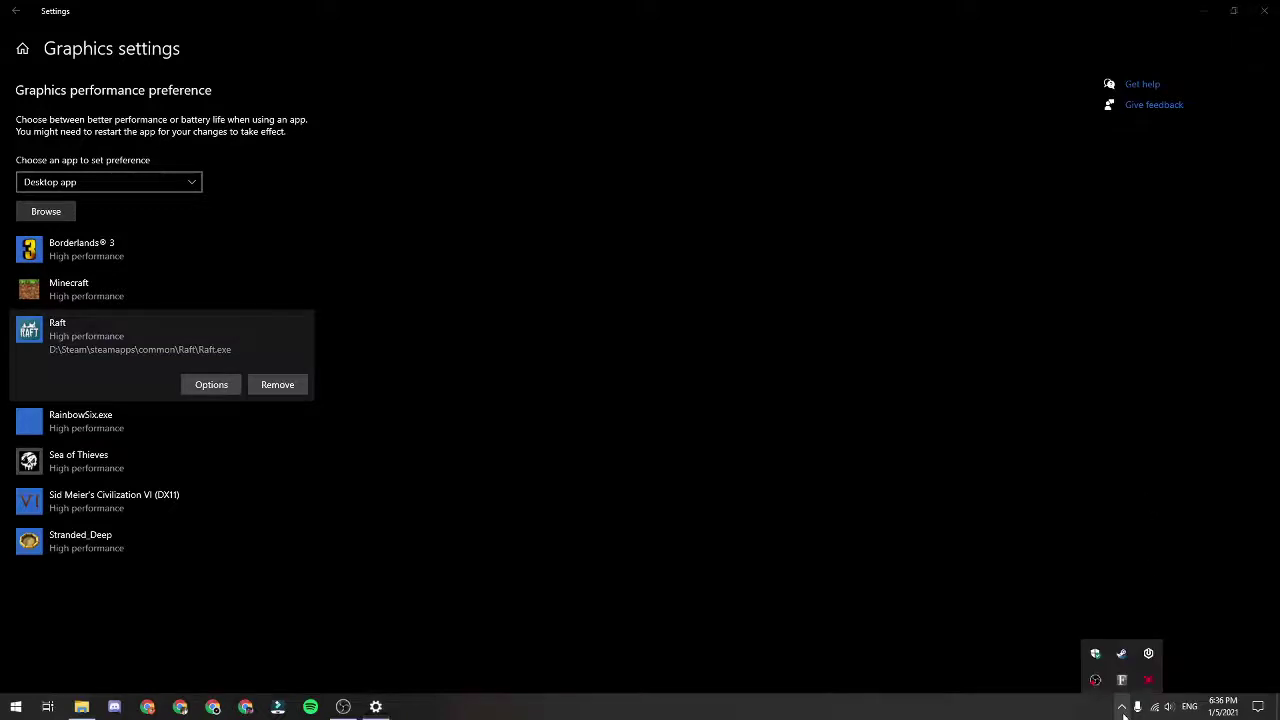
pyautogui.rightClick(1146, 683)
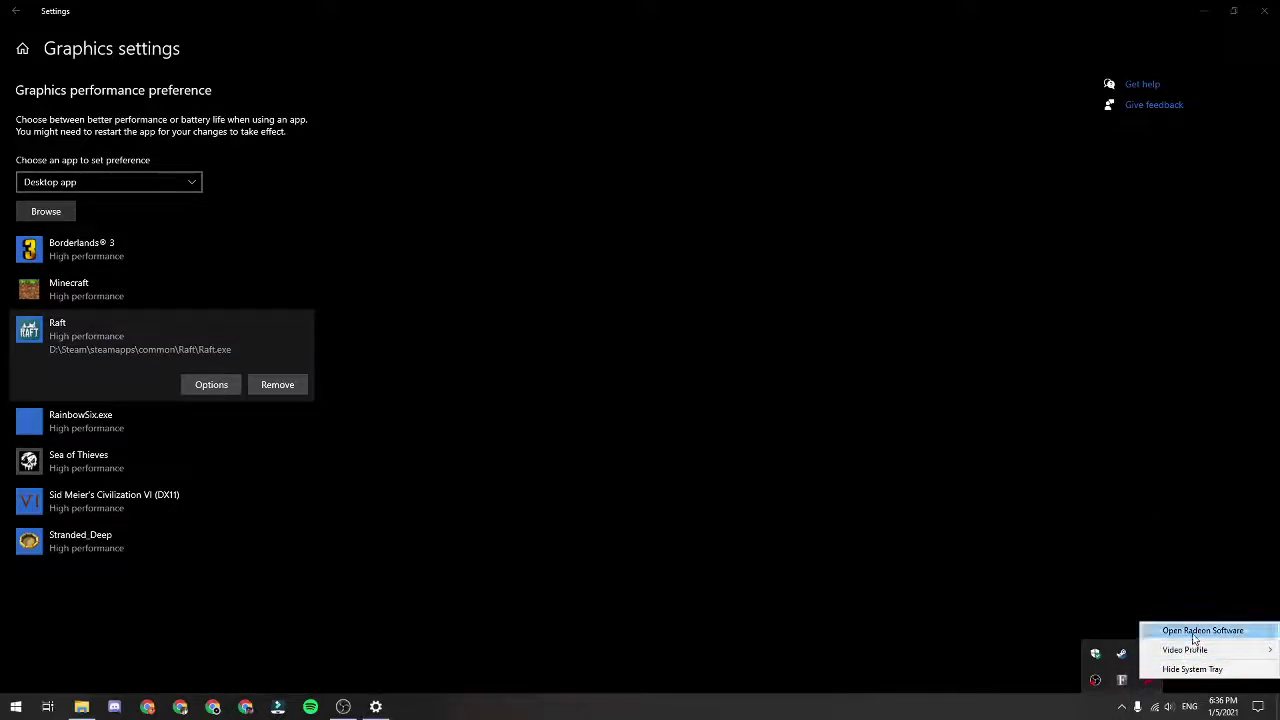
pyautogui.click(1192, 626)
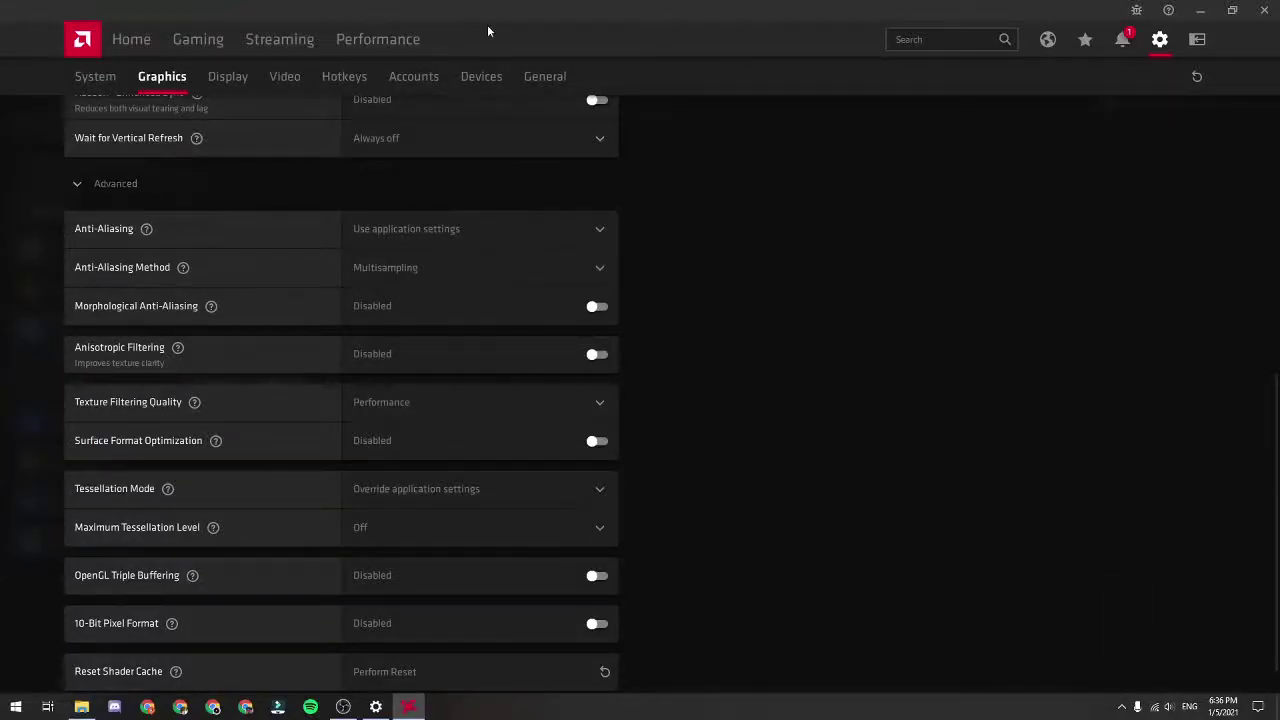
pyautogui.click(376, 45)
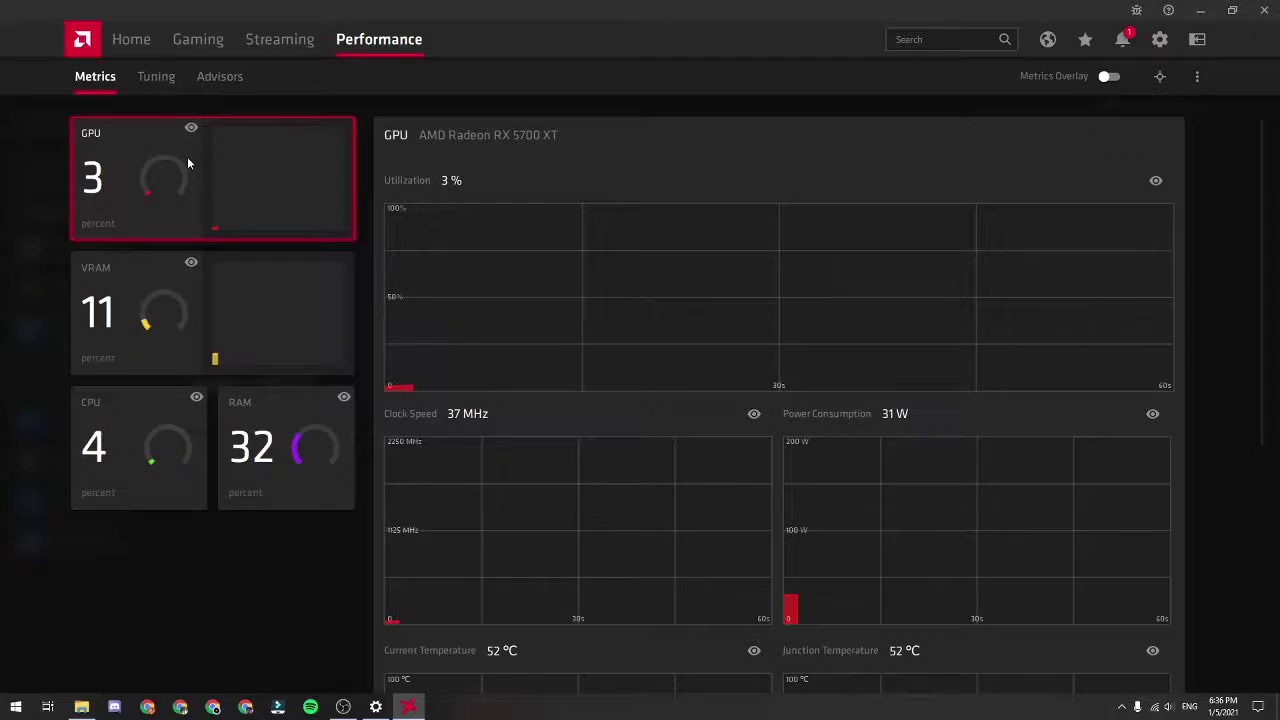
pyautogui.click(165, 77)
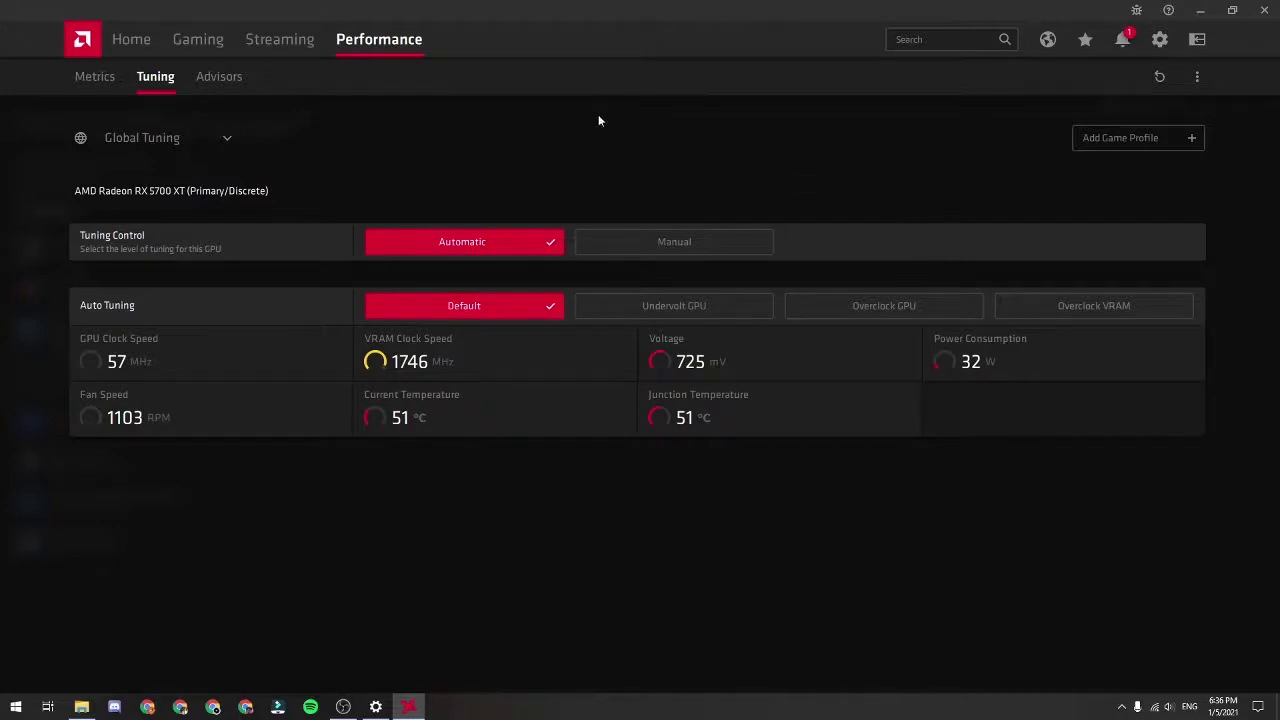
# Switch GPU tuning control to Manual and enable Fan Tuning with Advanced Control to show the fan curve.
pyautogui.click(661, 241)
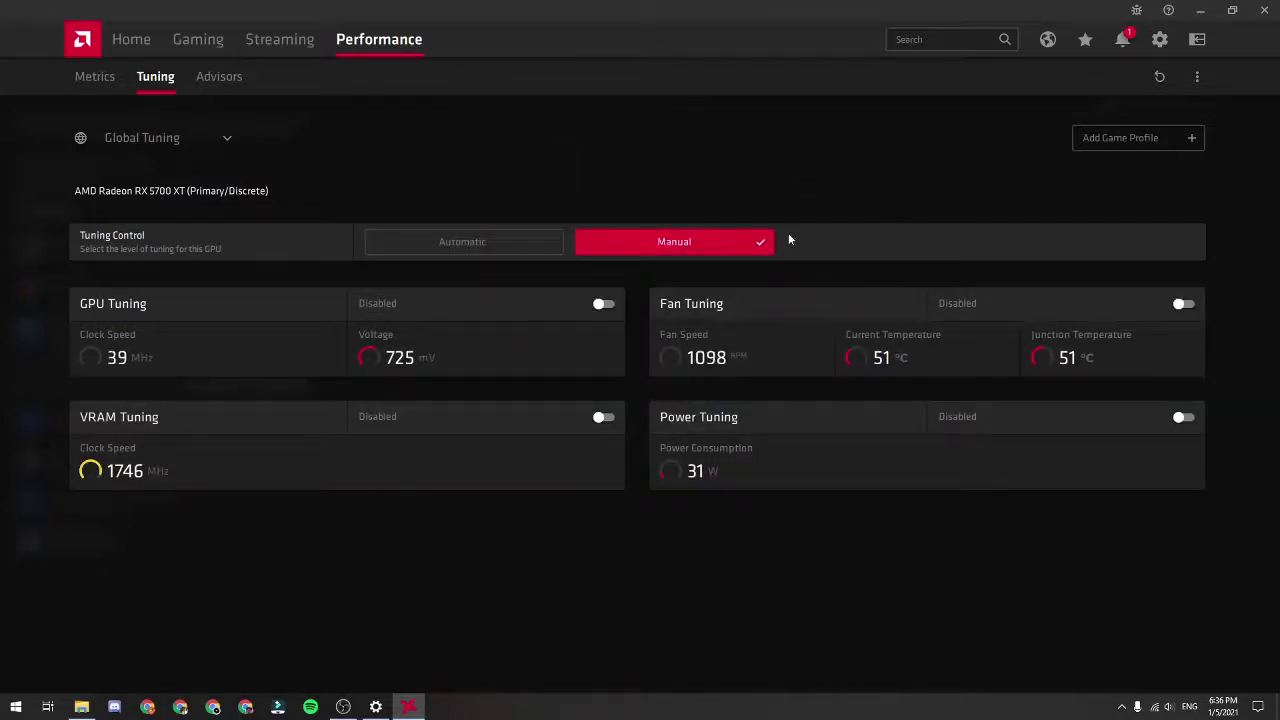
pyautogui.click(1178, 310)
pyautogui.click(1184, 390)
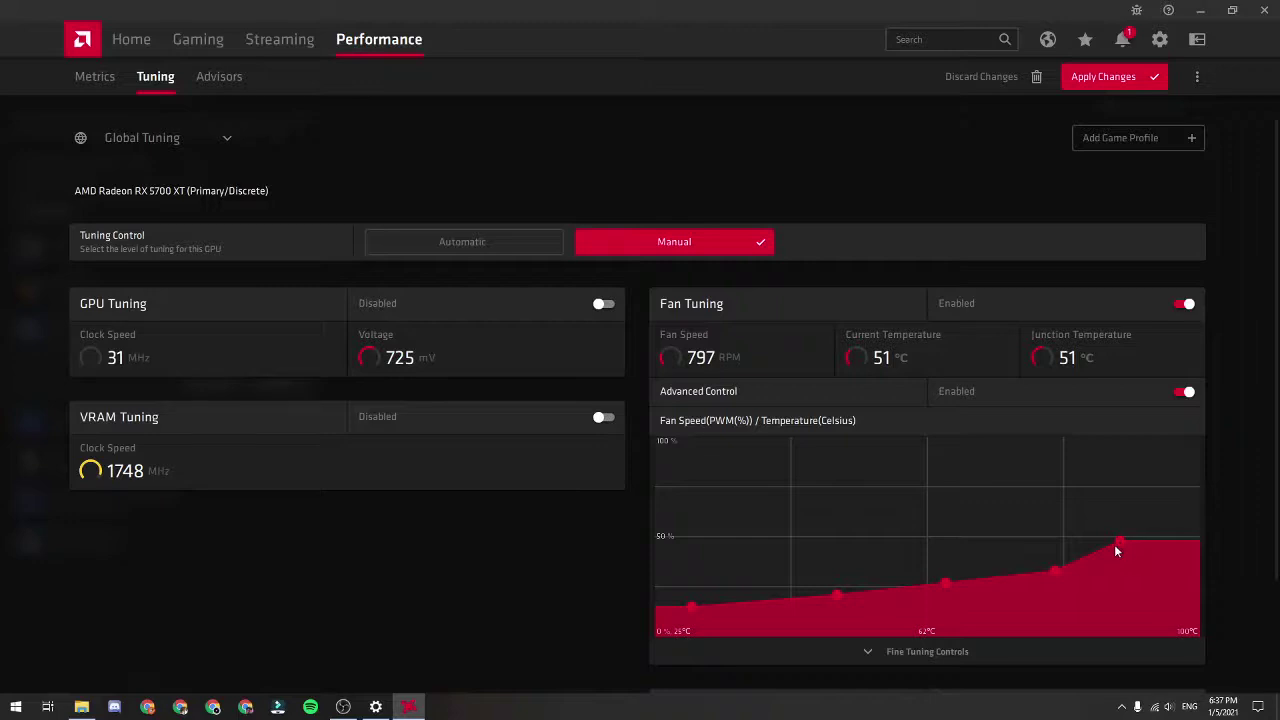
pyautogui.scroll(-3, 1182, 492)
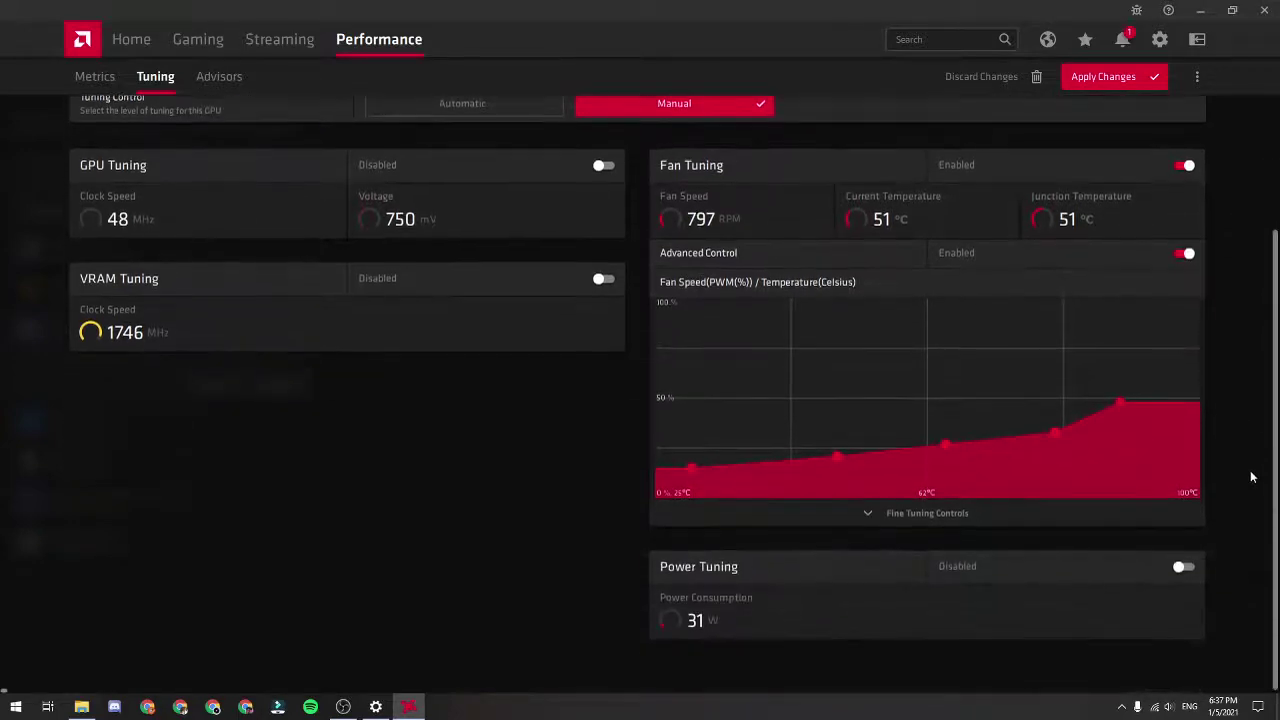
# Disable Advanced Control for the fan, set Max Fan Speed to 100%, and apply the changes.
pyautogui.click(1180, 252)
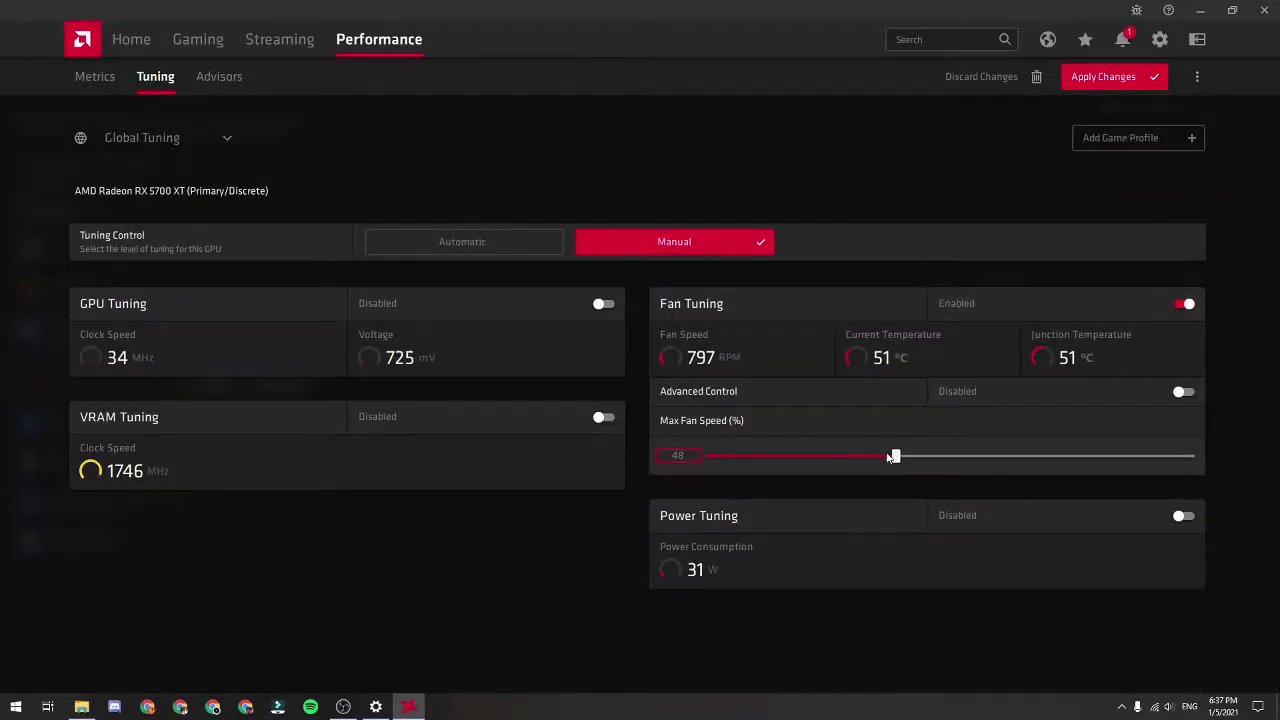
pyautogui.moveTo(905, 457); pyautogui.dragTo(1221, 468)
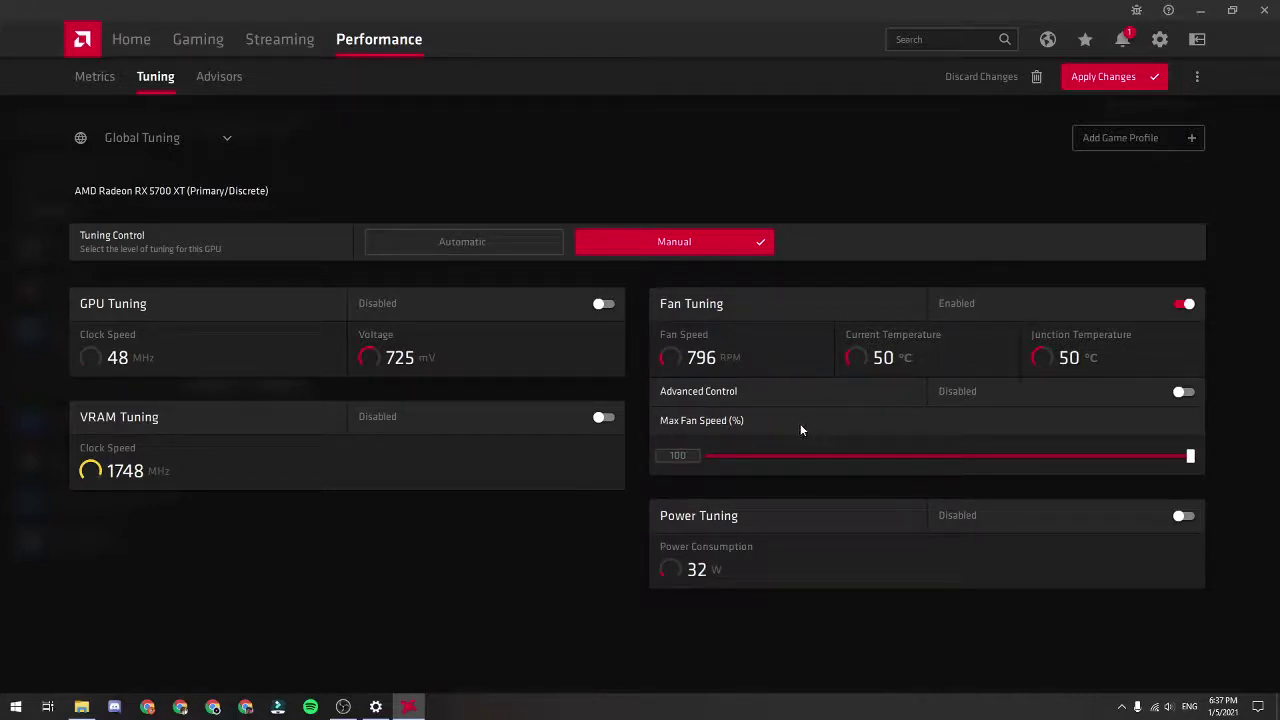
pyautogui.click(1145, 77)
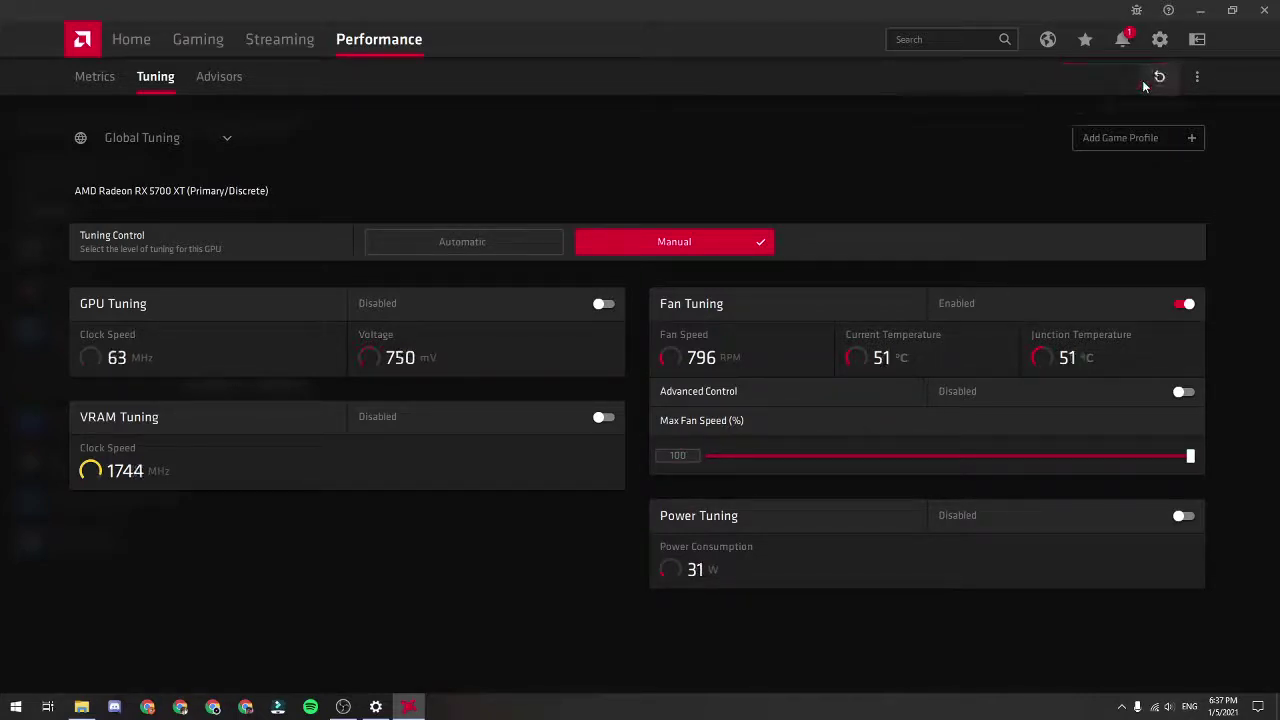
# Enable and apply Advanced Control for the fan curve, and disable and apply it again.
pyautogui.click(1183, 391)
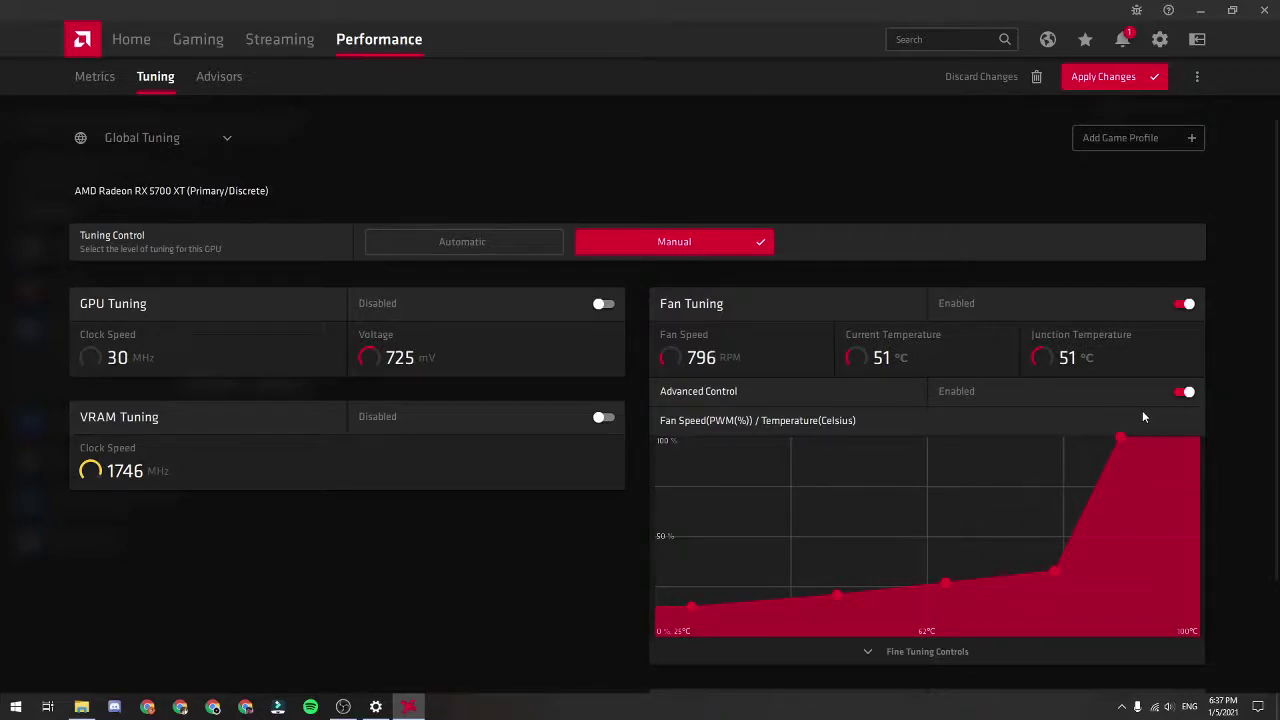
pyautogui.click(1146, 79)
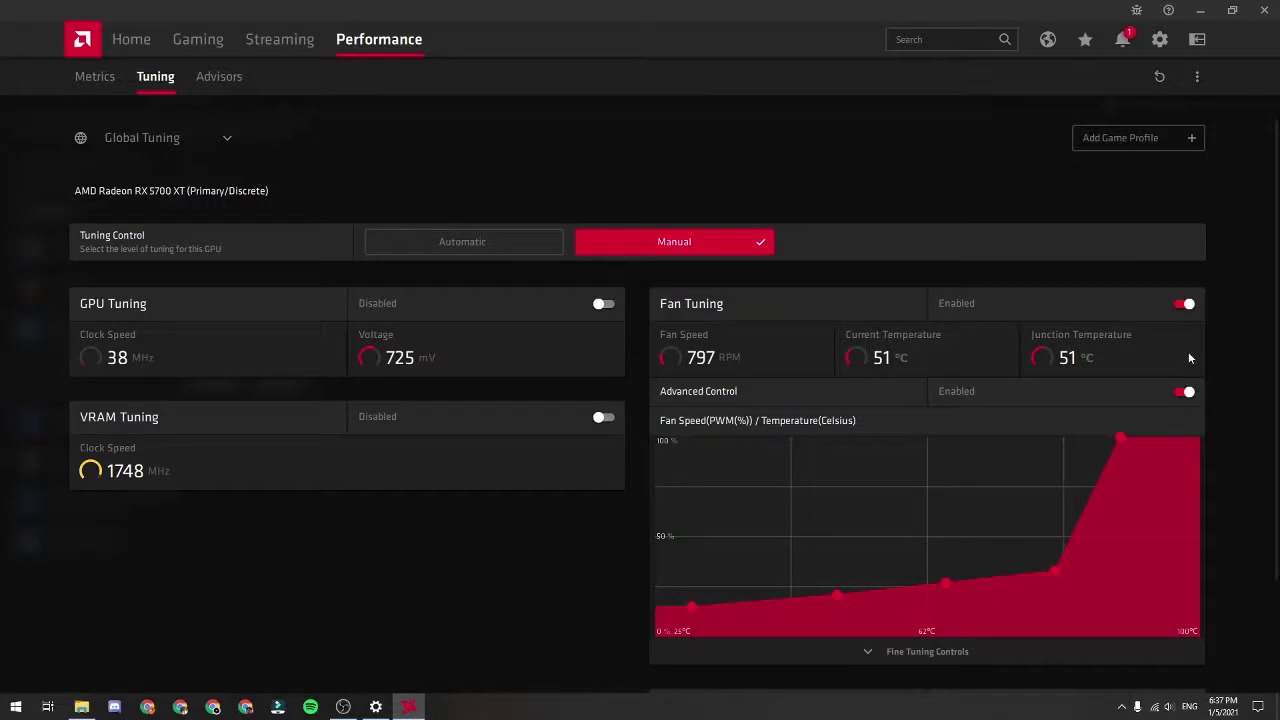
pyautogui.click(1184, 392)
pyautogui.click(1102, 82)
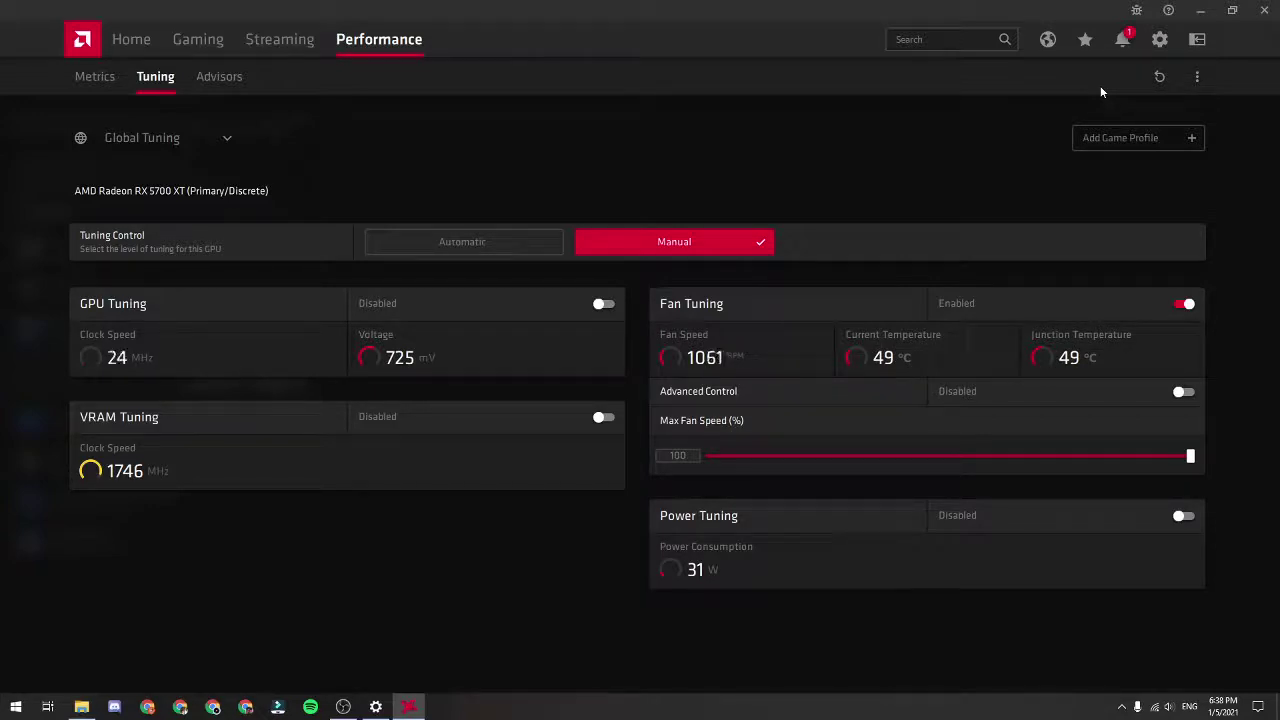
# Switch back to Graphics settings in the Windows Settings app.
pyautogui.click(376, 707)
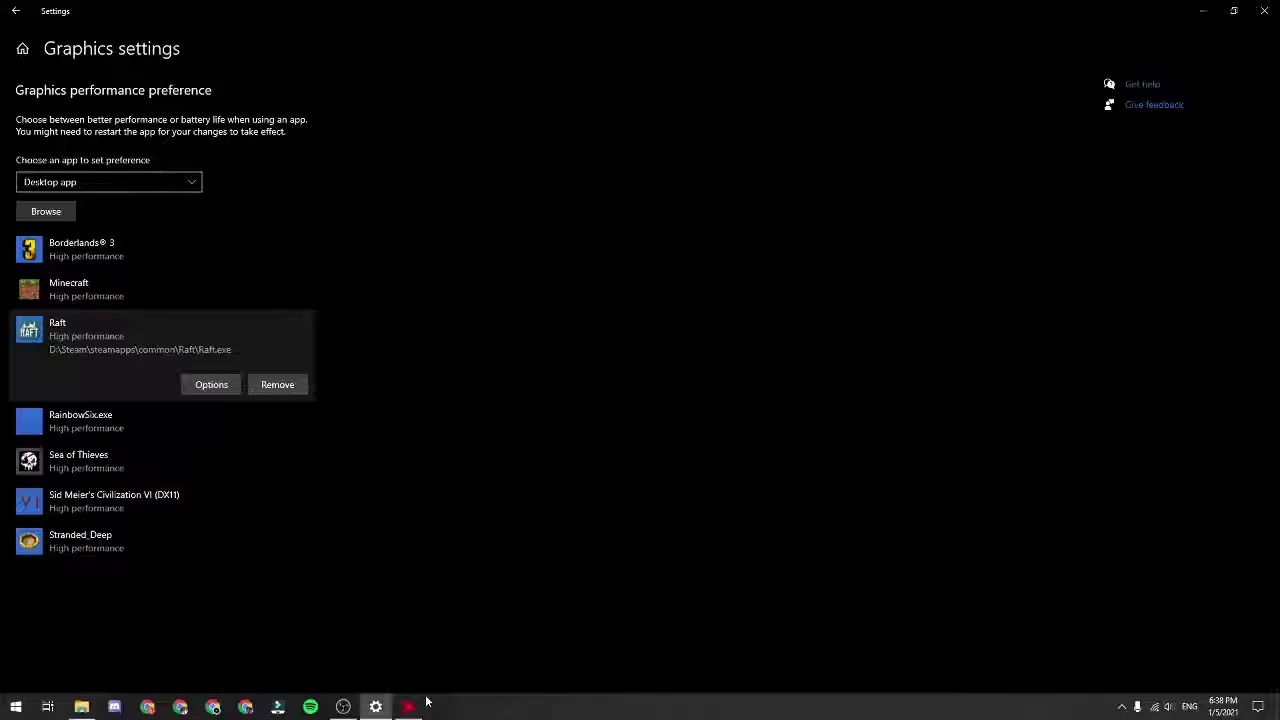